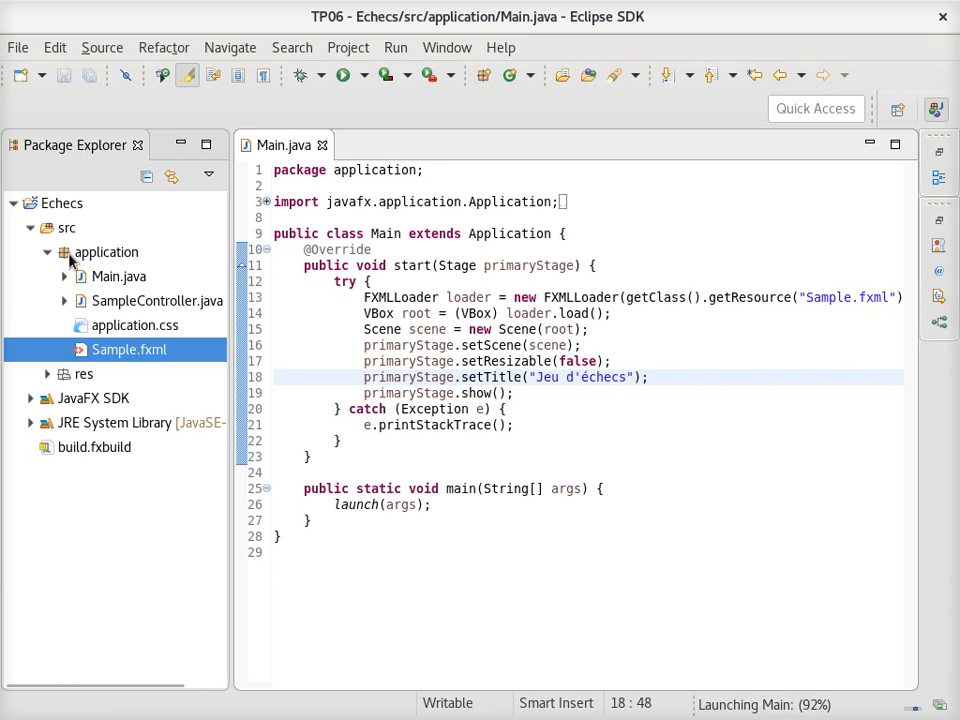
# Step: Create a new FXML document named Sample2 in the application package with VBox as its root element
pyautogui.moveTo(171, 46)
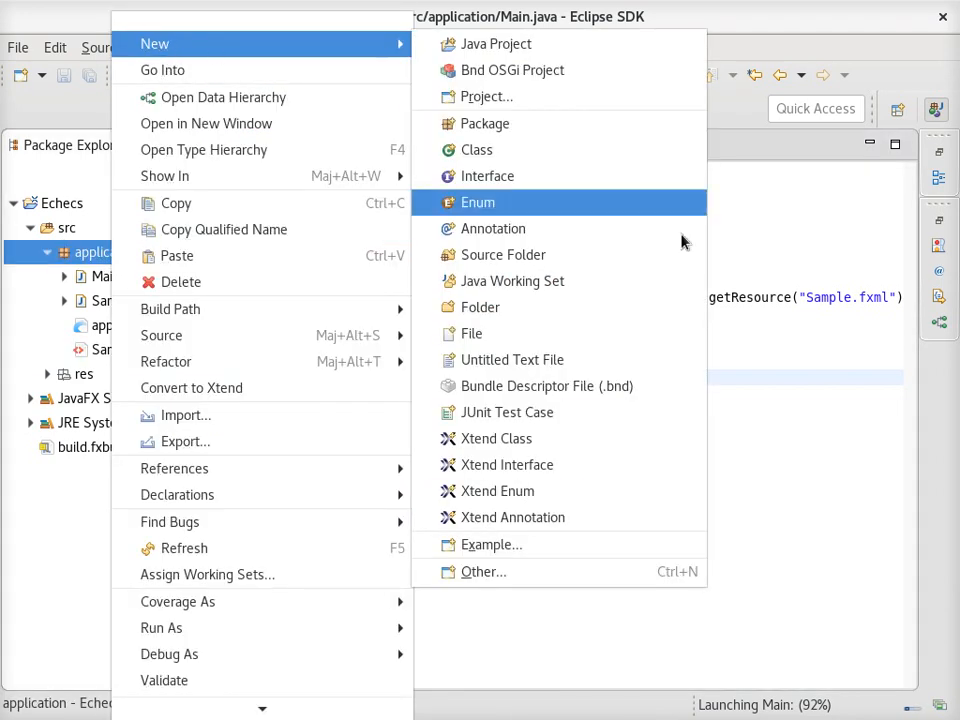
pyautogui.click(536, 568)
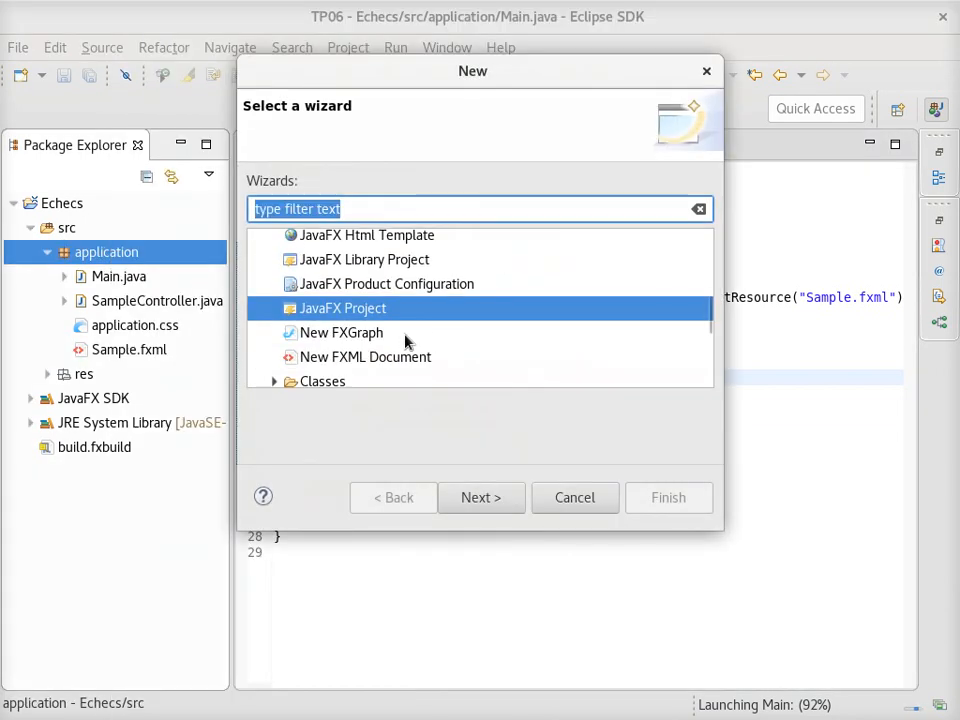
pyautogui.click(357, 366)
pyautogui.click(470, 497)
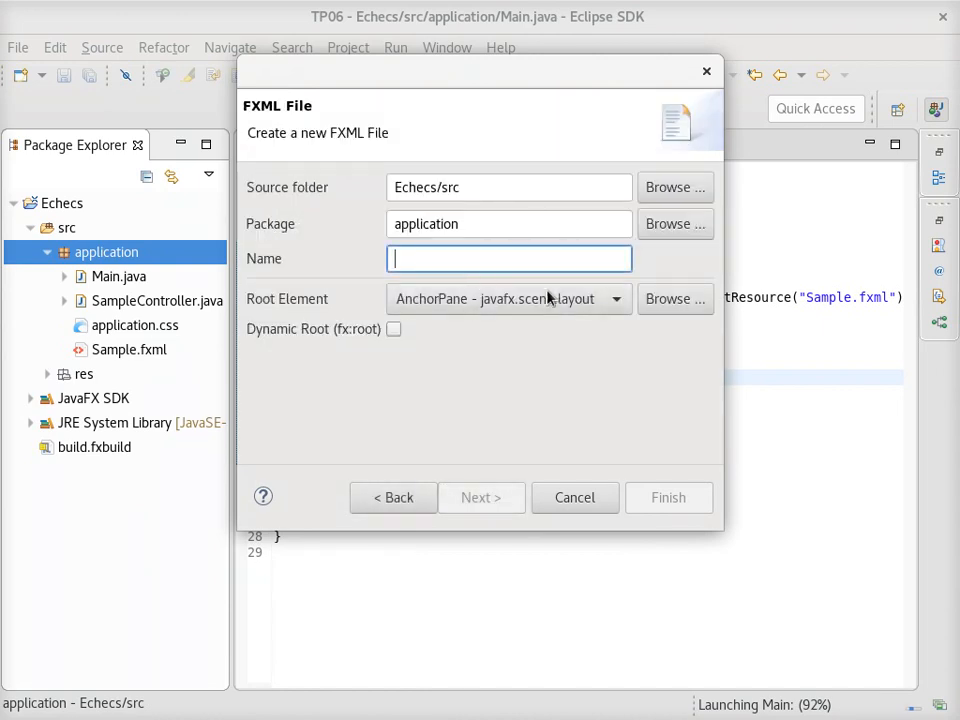
pyautogui.click(540, 299)
pyautogui.click(514, 534)
pyautogui.click(432, 256)
pyautogui.write('Sample2')
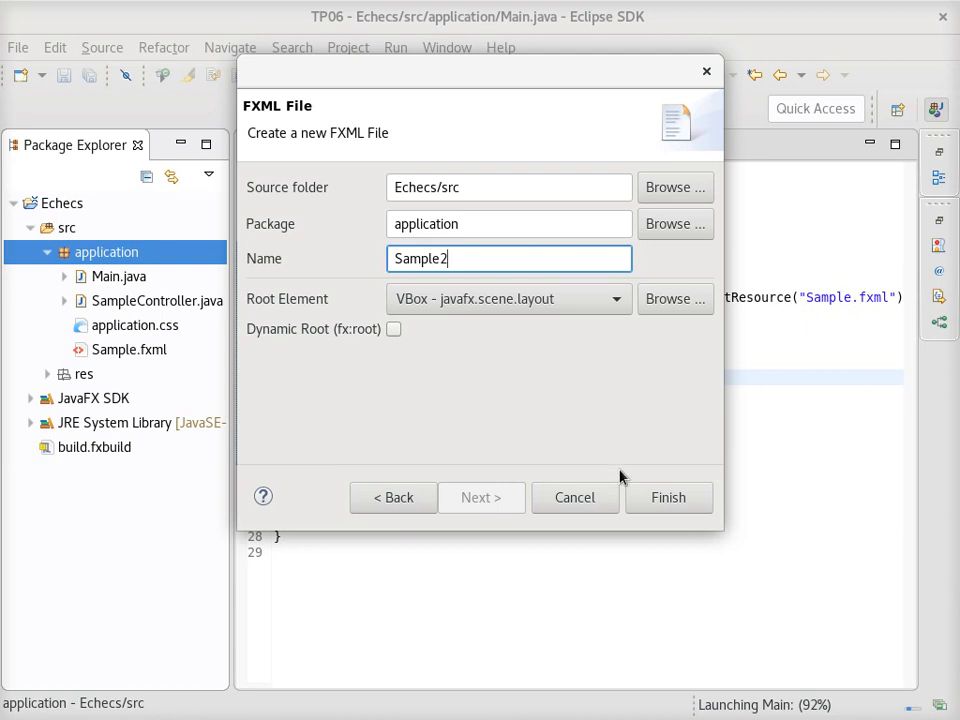
pyautogui.click(676, 500)
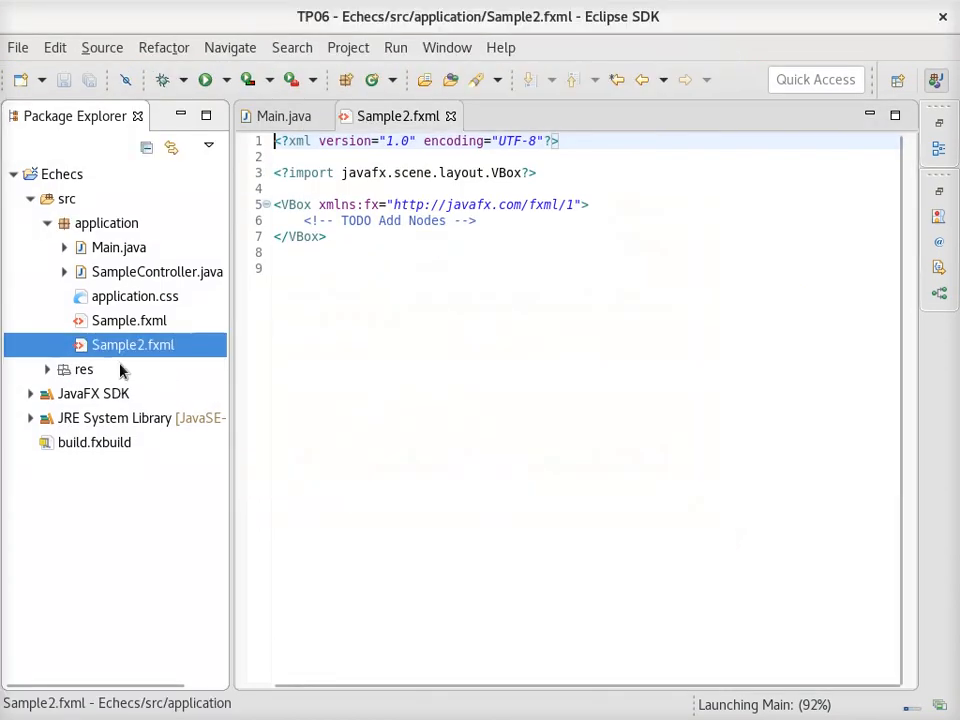
# Step: Set the SceneBuilder executable in the JavaFX preferences to the program file in /opt/SceneBuilder and apply the change
pyautogui.click(452, 50)
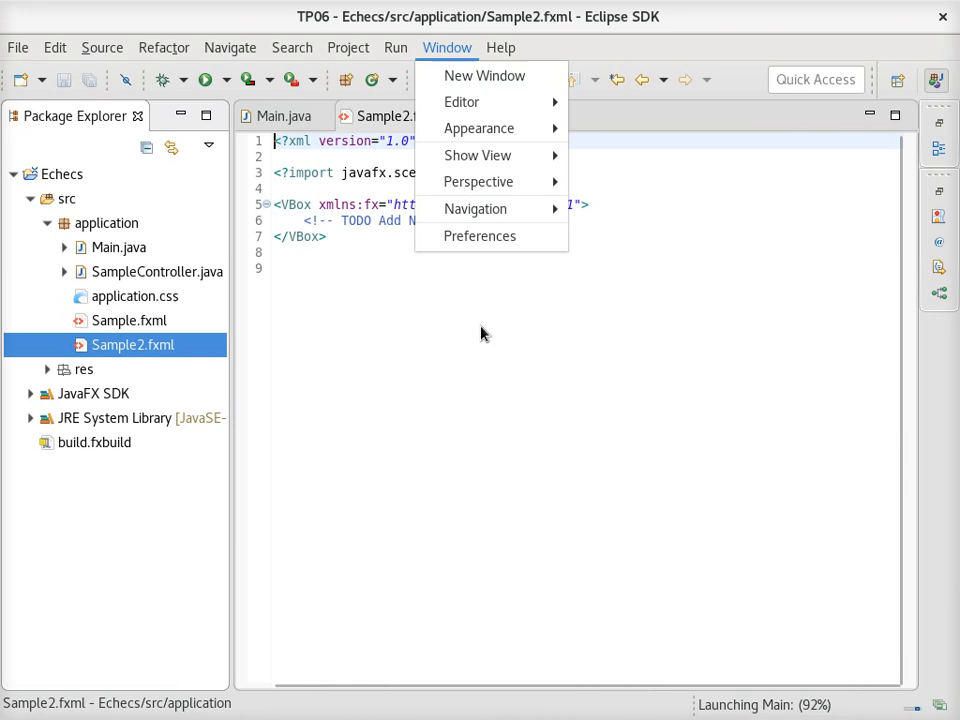
pyautogui.click(470, 238)
pyautogui.scroll(-2, 288, 378)
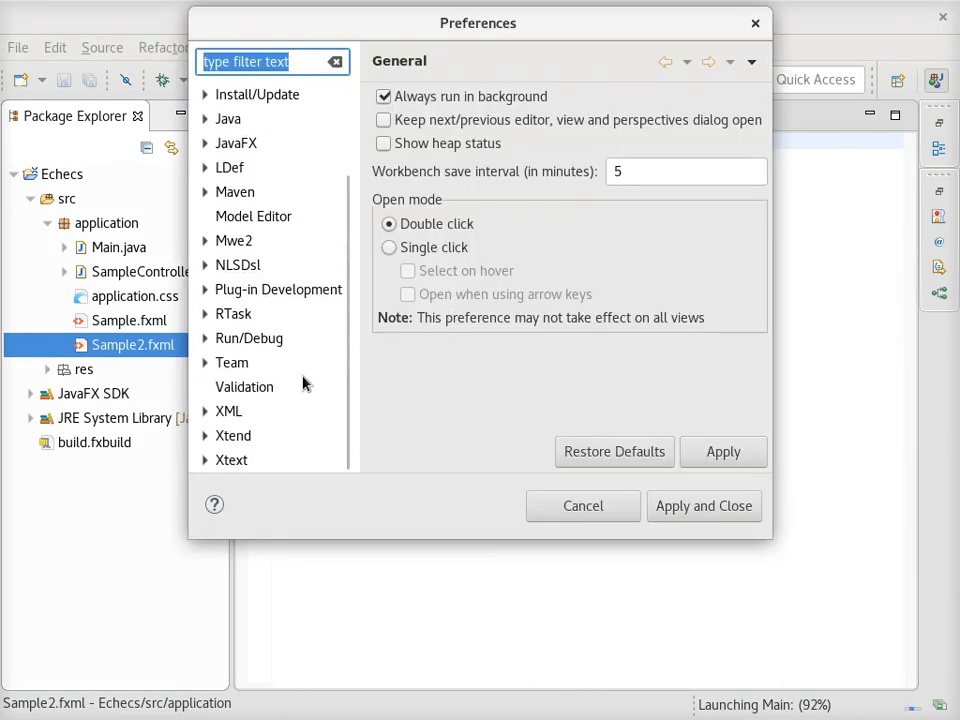
pyautogui.click(238, 146)
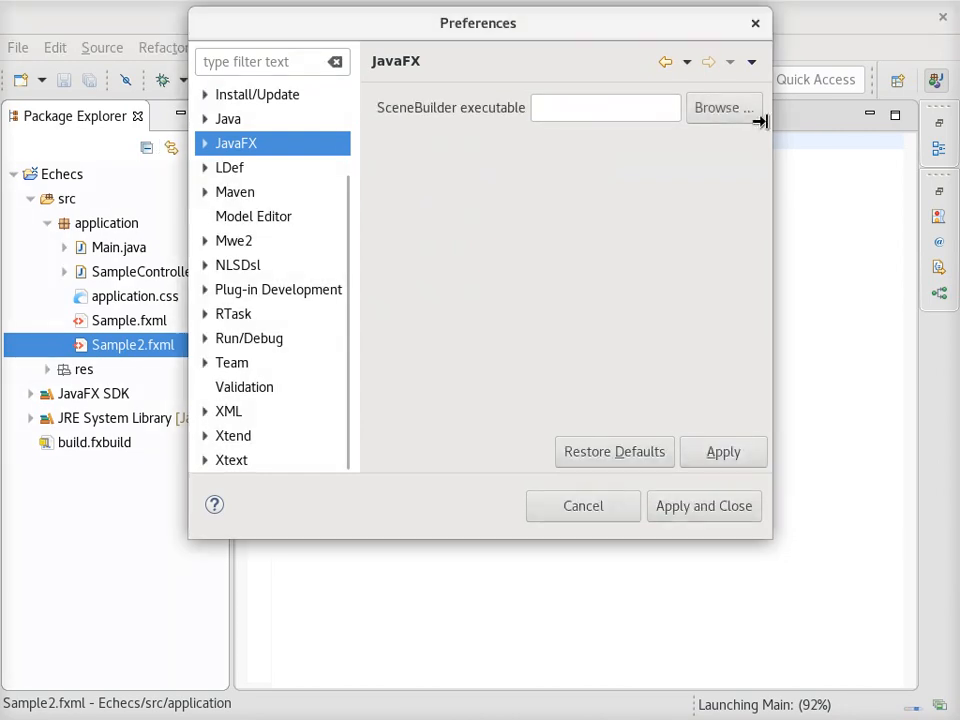
pyautogui.click(723, 107)
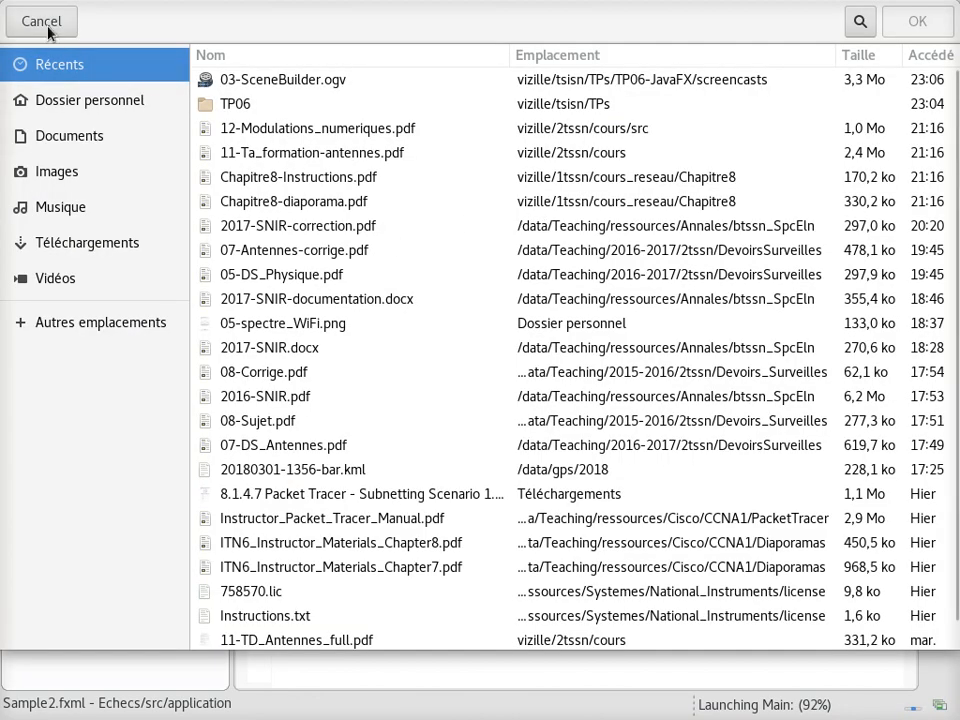
pyautogui.click(97, 324)
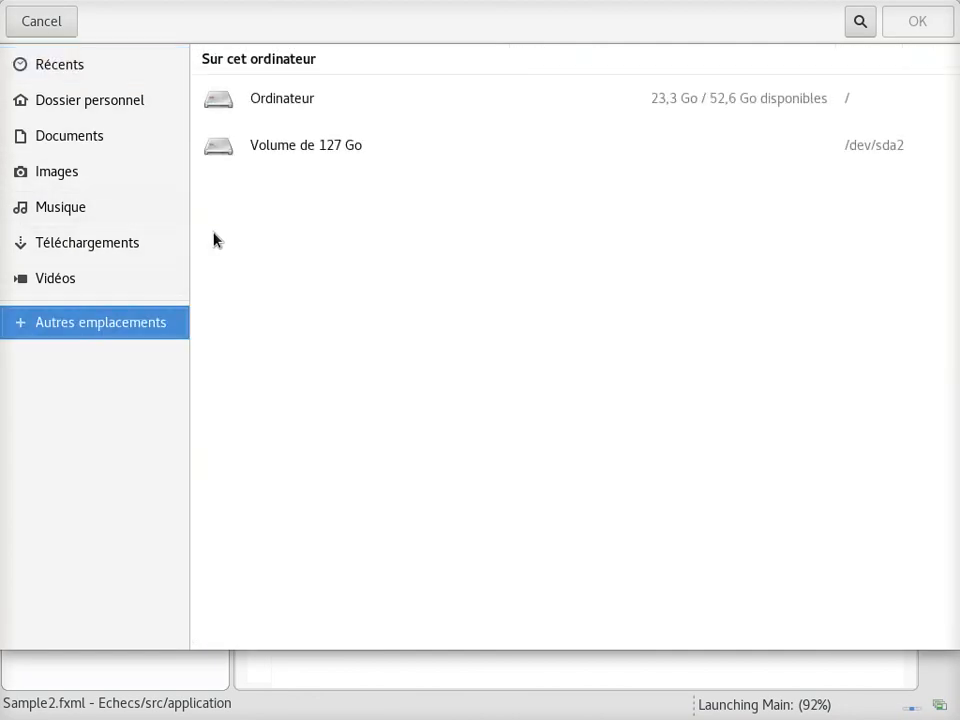
pyautogui.click(268, 104)
pyautogui.doubleClick(229, 369)
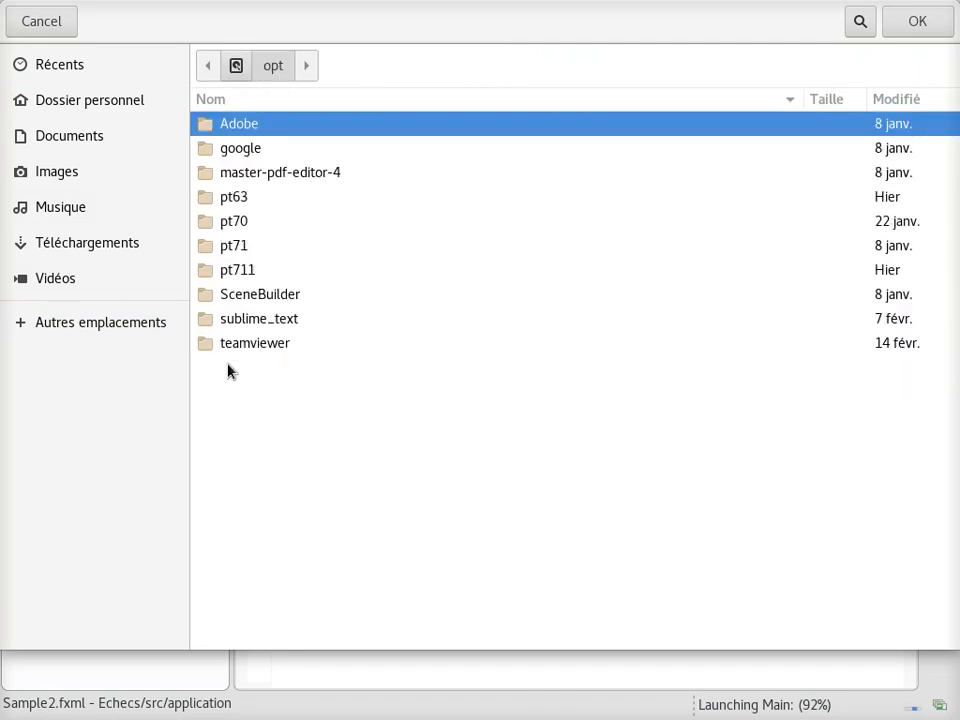
pyautogui.doubleClick(254, 295)
pyautogui.doubleClick(246, 198)
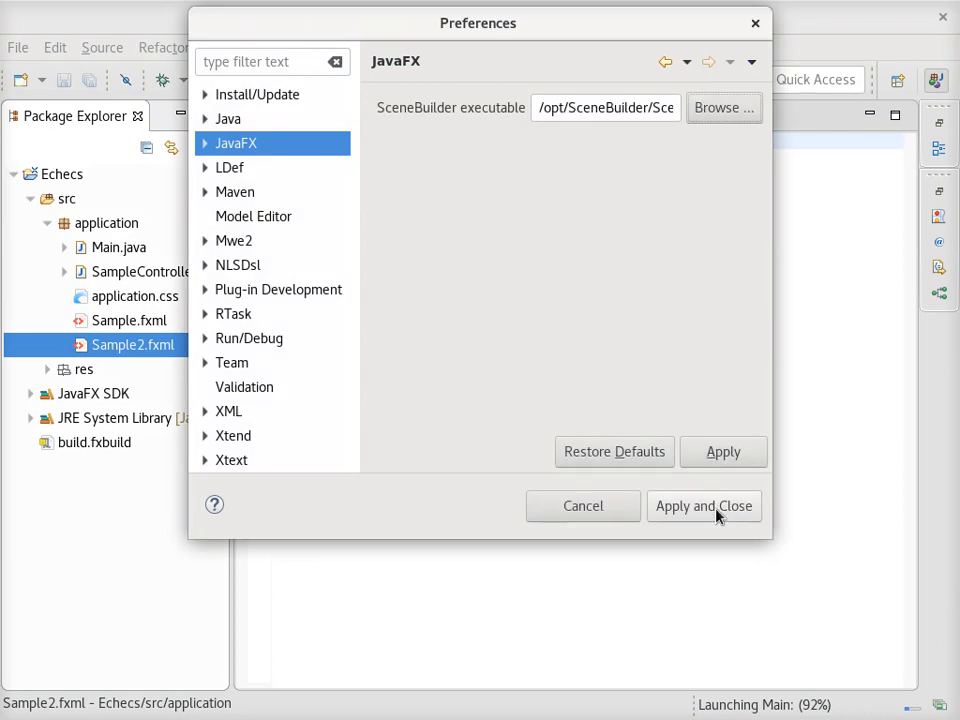
pyautogui.click(701, 514)
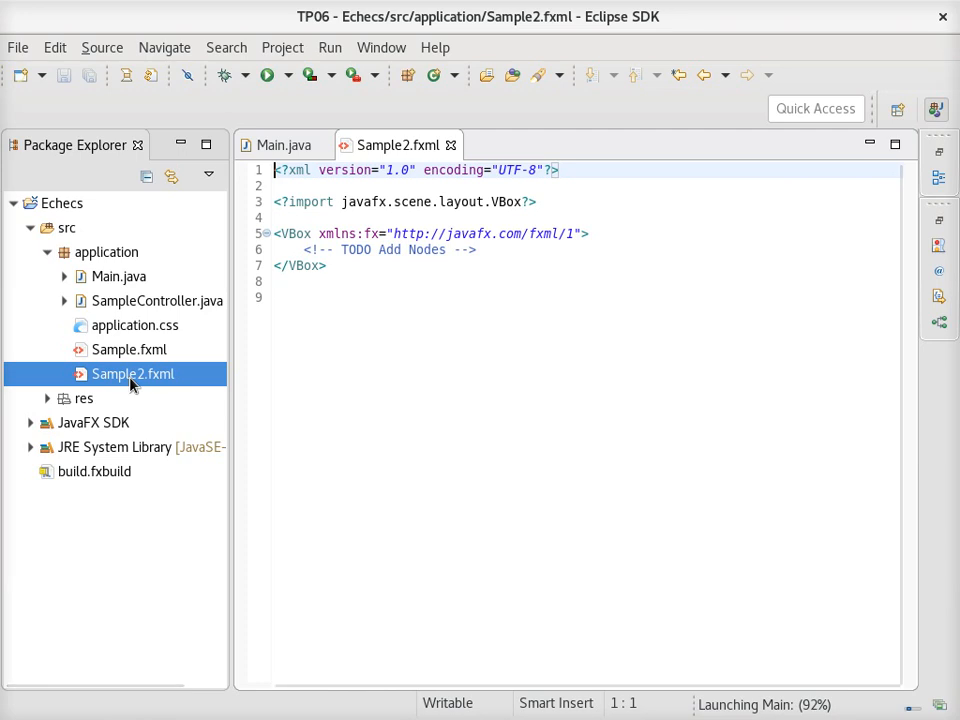
# Step: Open Sample2.fxml with SceneBuilder and select its root VBox
pyautogui.rightClick(130, 380)
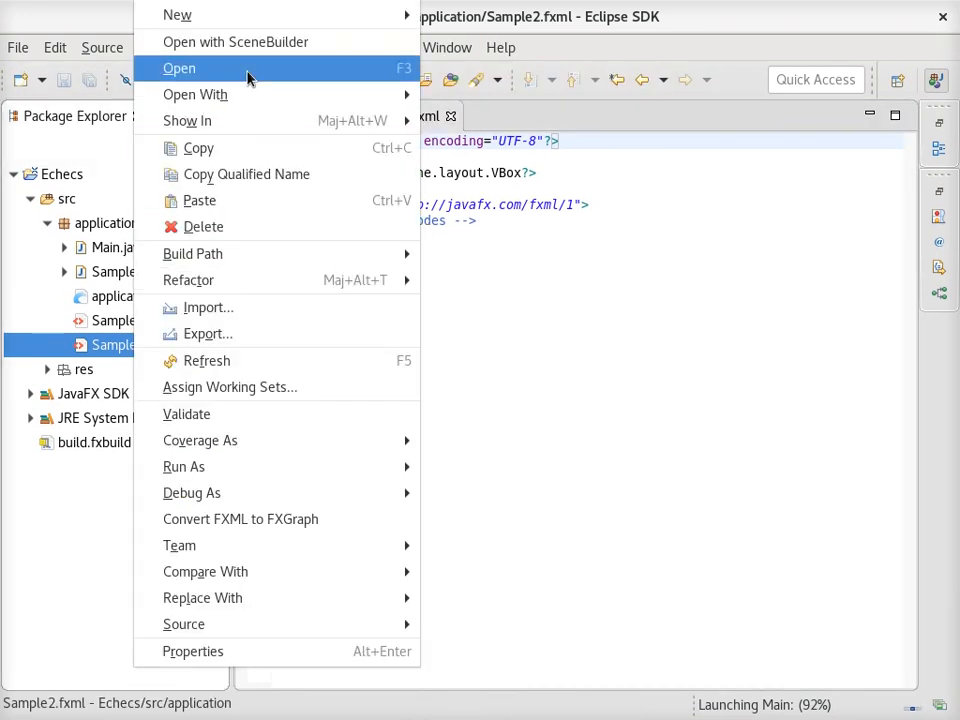
pyautogui.click(265, 43)
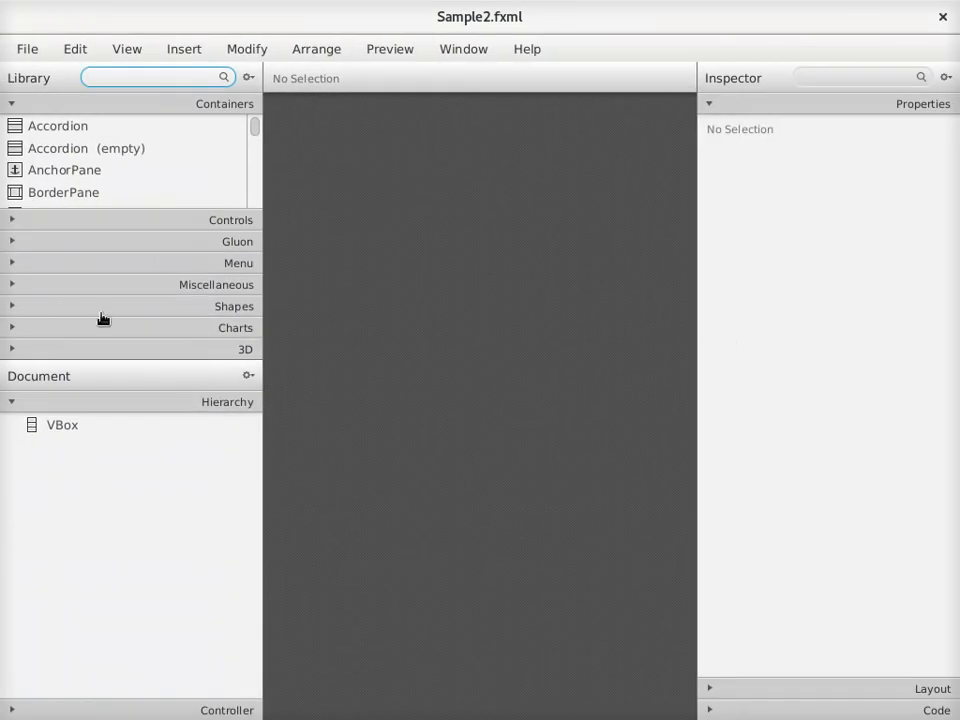
pyautogui.click(64, 431)
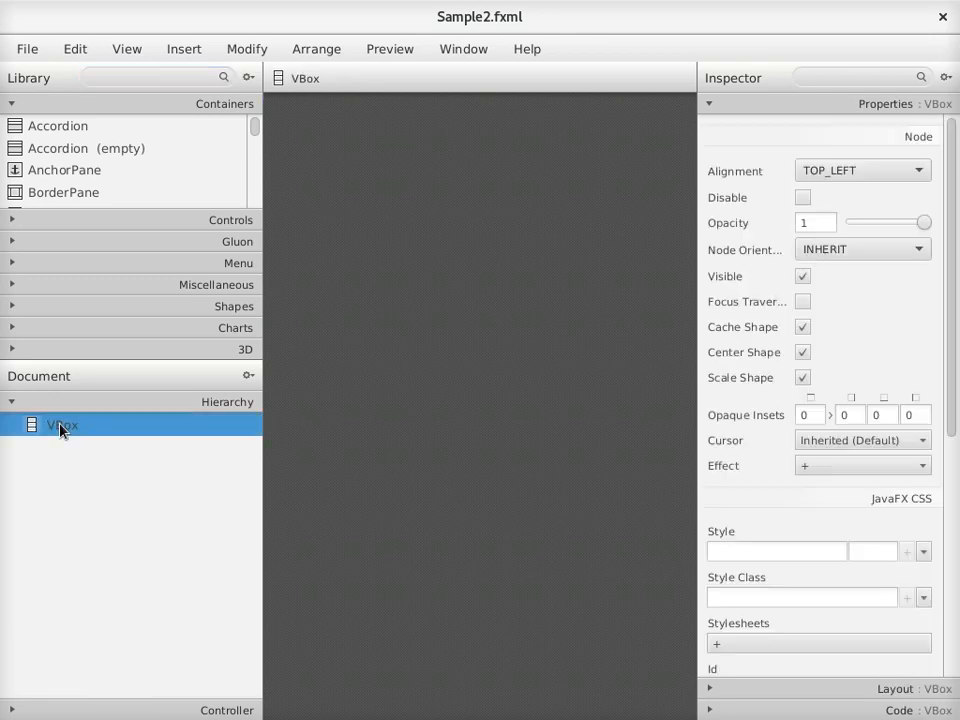
pyautogui.hotkey('alt', 'Tab')
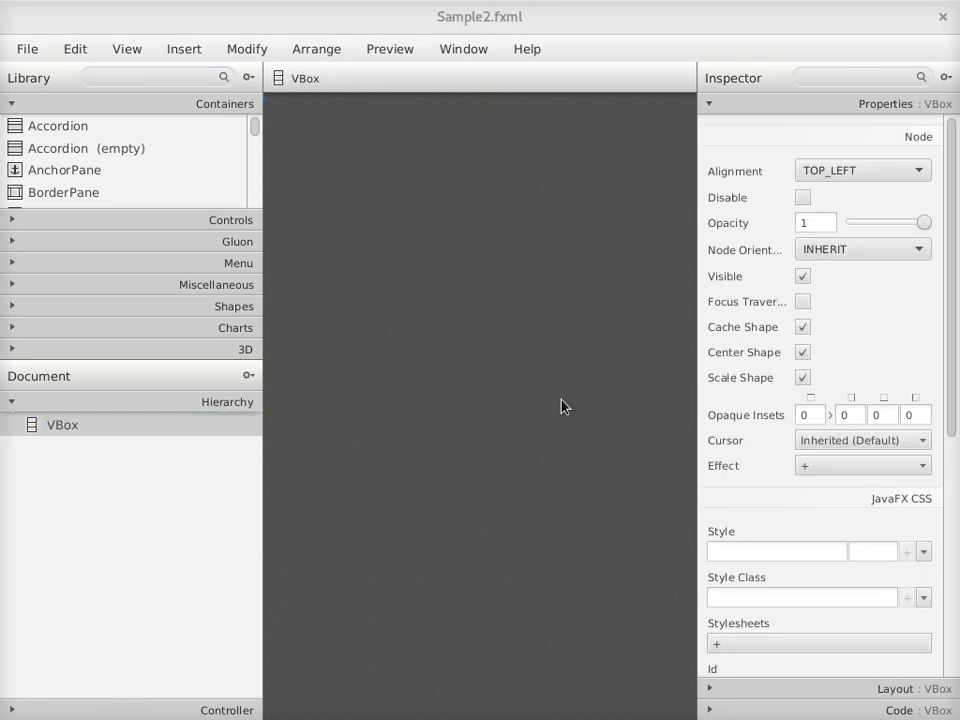
pyautogui.hotkey('alt', 'Tab')
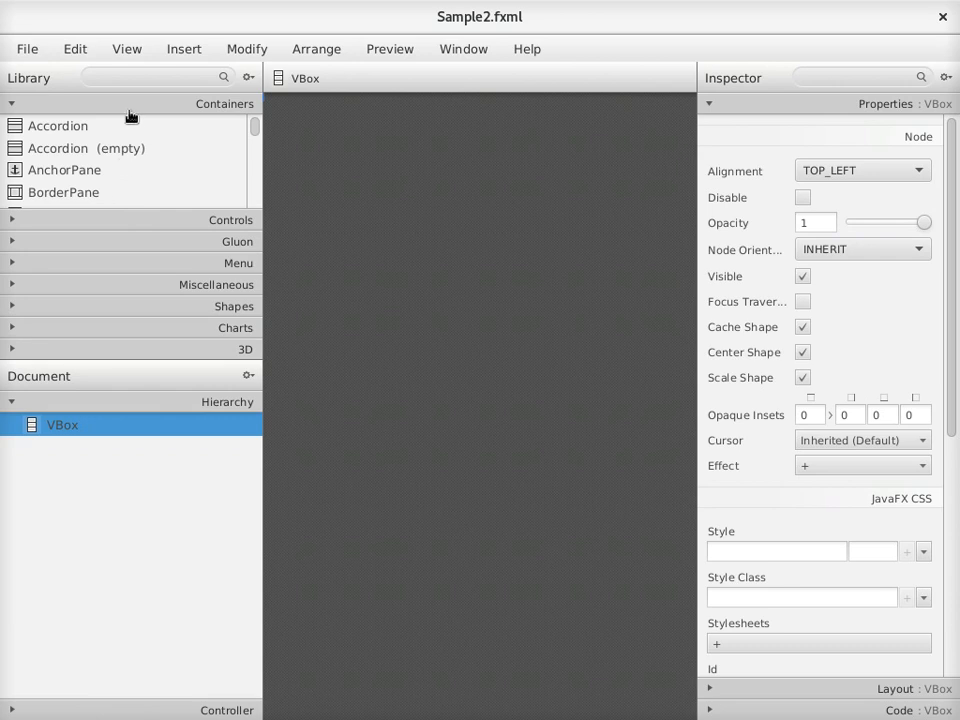
# Step: Enlarge the library area and add an HBox container inside the root VBox
pyautogui.moveTo(134, 358); pyautogui.dragTo(134, 437)
pyautogui.scroll(-8, 124, 189)
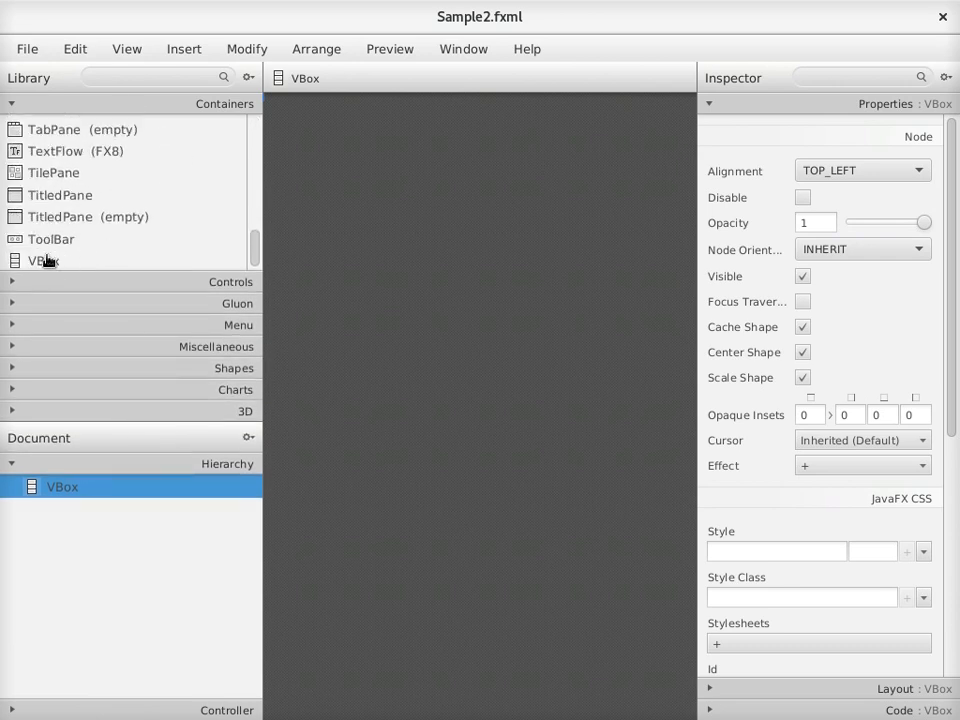
pyautogui.scroll(6, 70, 243)
pyautogui.moveTo(48, 214); pyautogui.dragTo(70, 490)
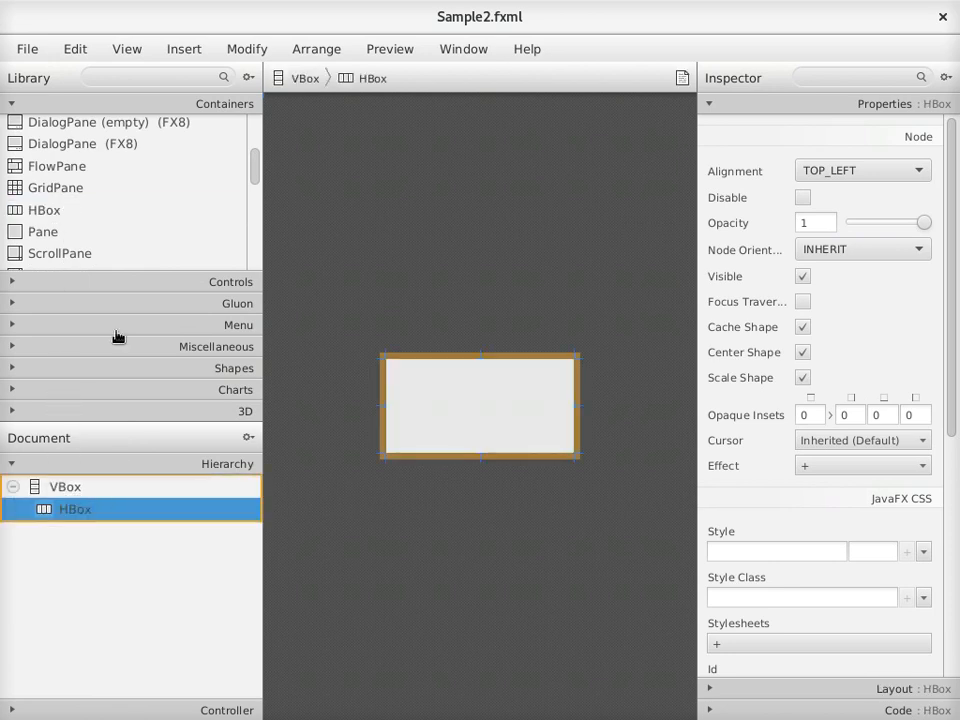
# Step: Add two Label controls inside the HBox
pyautogui.click(167, 284)
pyautogui.scroll(-4, 118, 231)
pyautogui.scroll(2, 53, 211)
pyautogui.moveTo(53, 228); pyautogui.dragTo(84, 516)
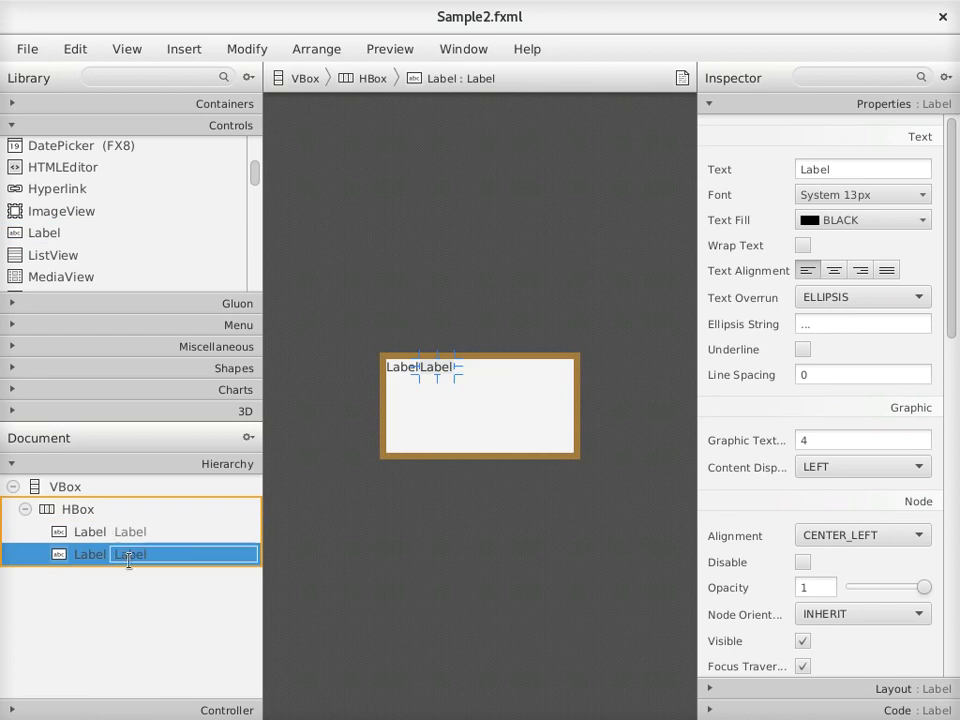
# Step: Set the first label's text to "Votre couleur : blanc" and the second label's to "A vous de jouer"
pyautogui.doubleClick(128, 531)
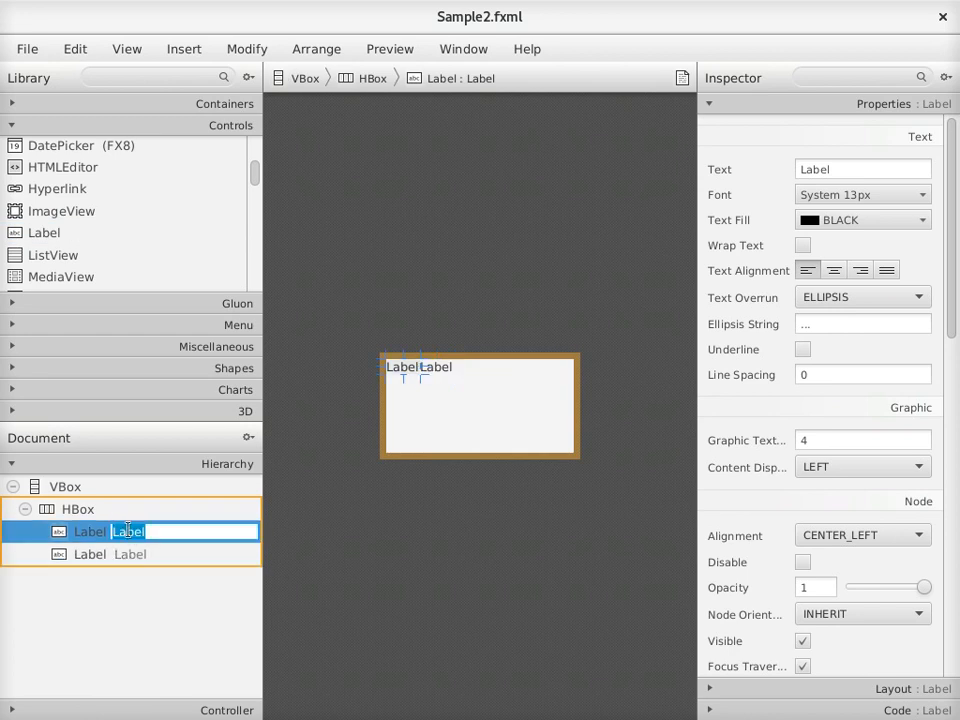
pyautogui.write('V')
pyautogui.write('otre couleur : blanc')
pyautogui.press('Return')
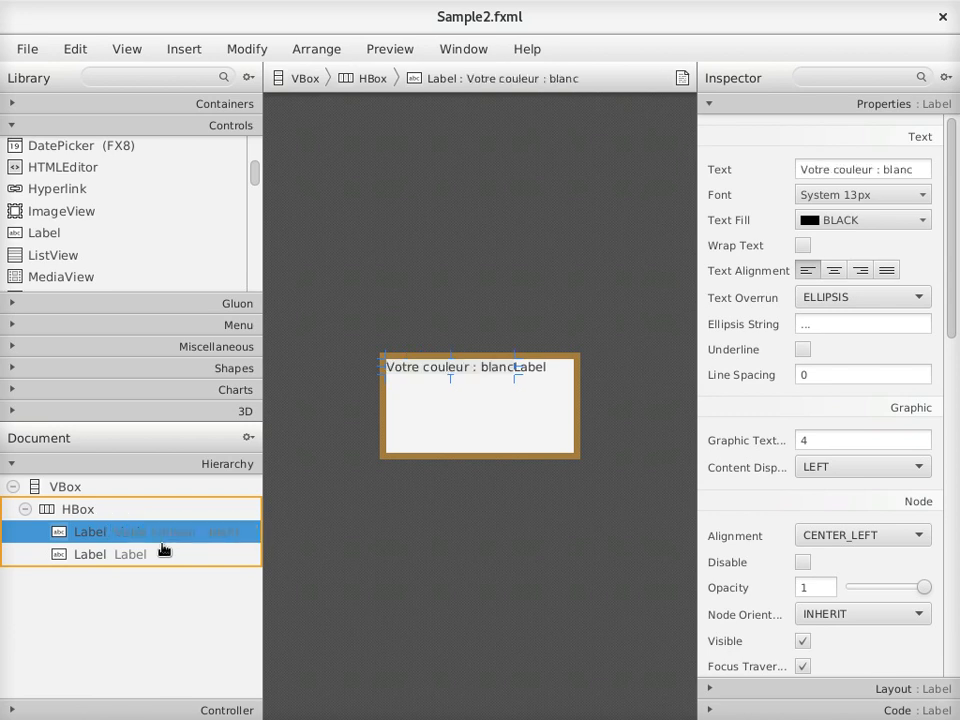
pyautogui.doubleClick(145, 556)
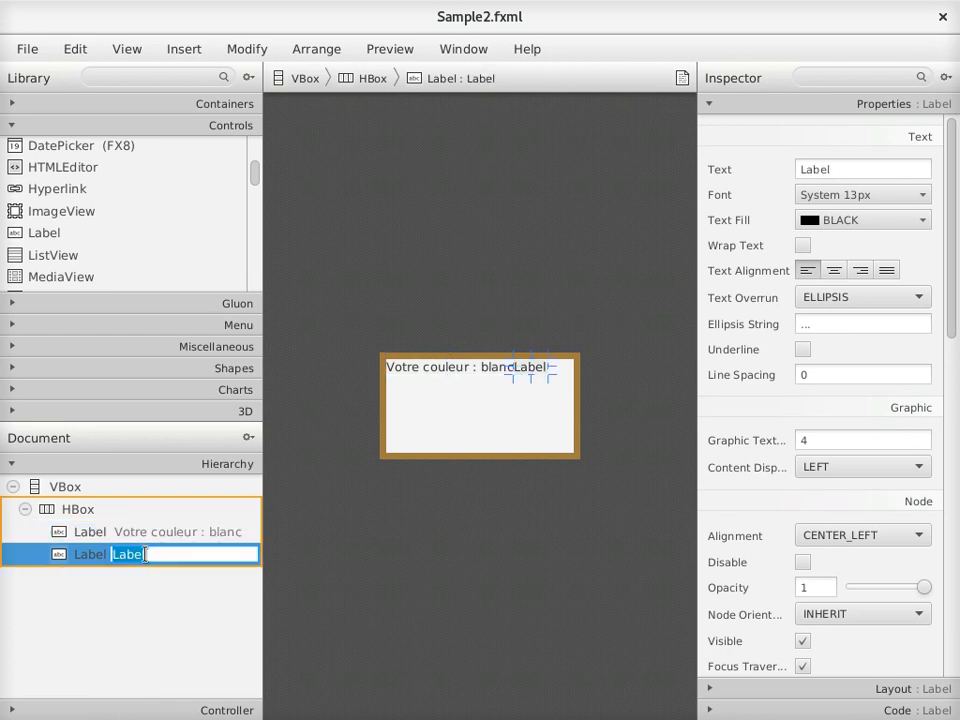
pyautogui.write('A vous de jouer')
pyautogui.press('Return')
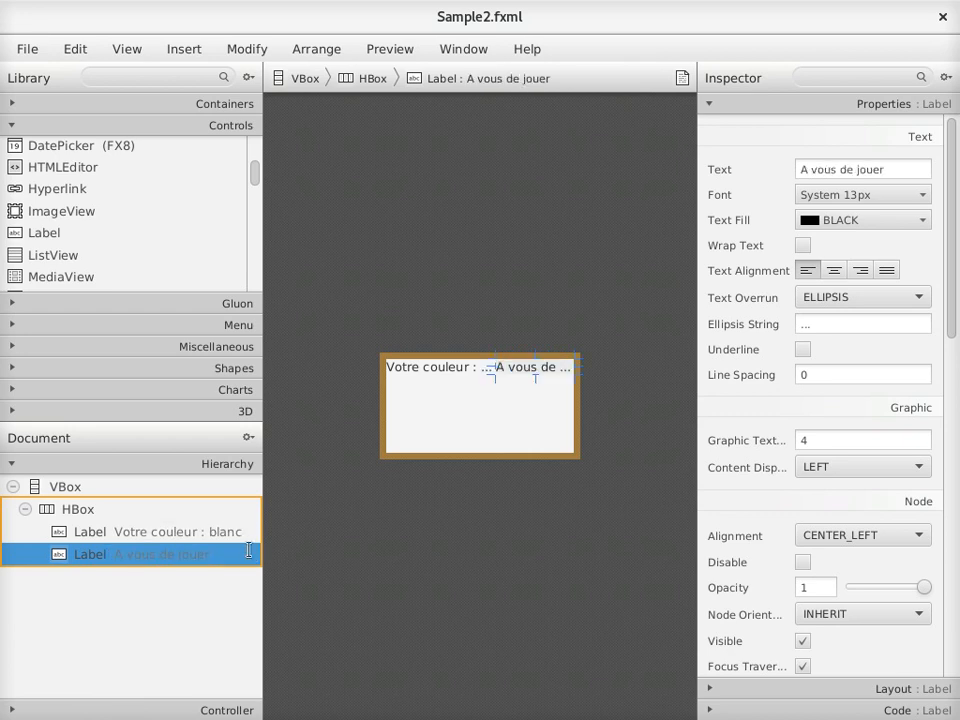
# Step: Add a second HBox to the root VBox and place a VBox inside this new HBox
pyautogui.click(25, 509)
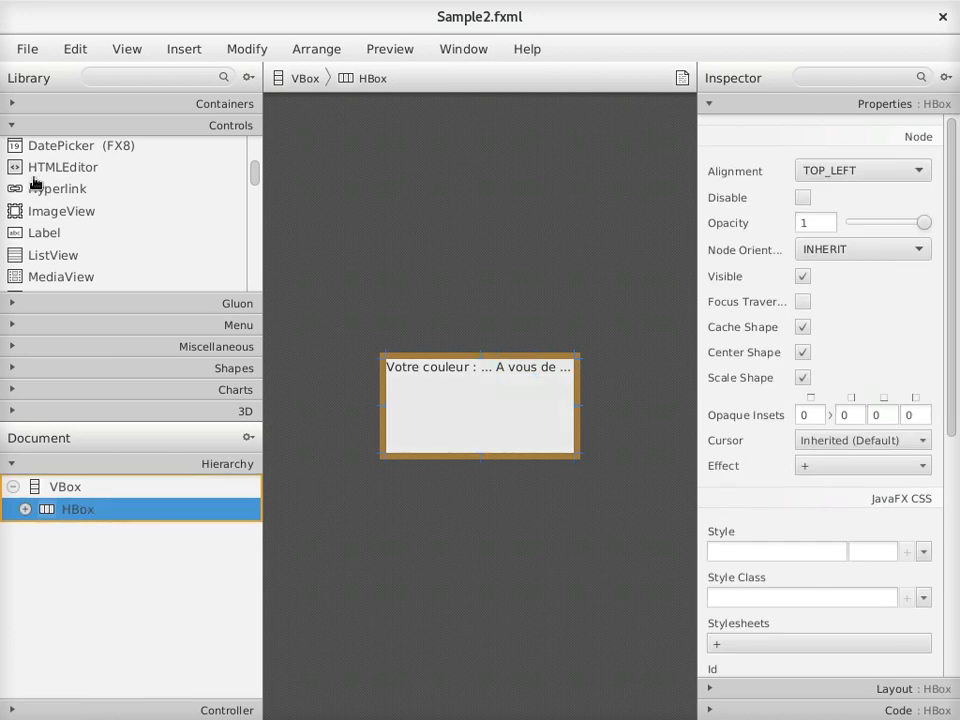
pyautogui.click(42, 106)
pyautogui.moveTo(28, 210); pyautogui.dragTo(74, 500)
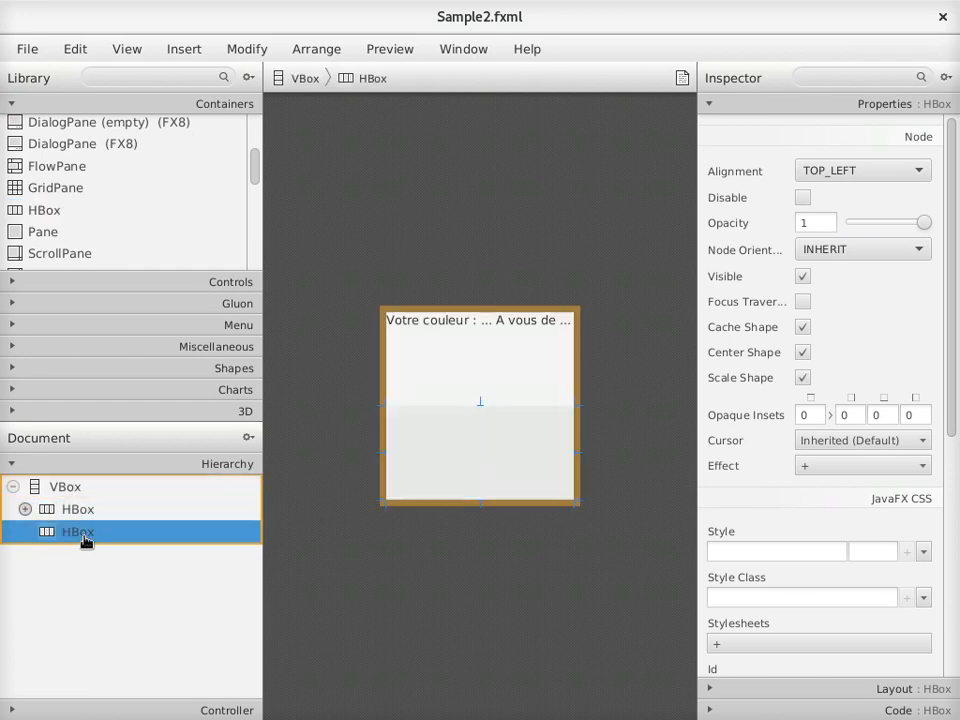
pyautogui.scroll(-7, 68, 250)
pyautogui.click(44, 261)
pyautogui.moveTo(44, 270); pyautogui.dragTo(64, 536)
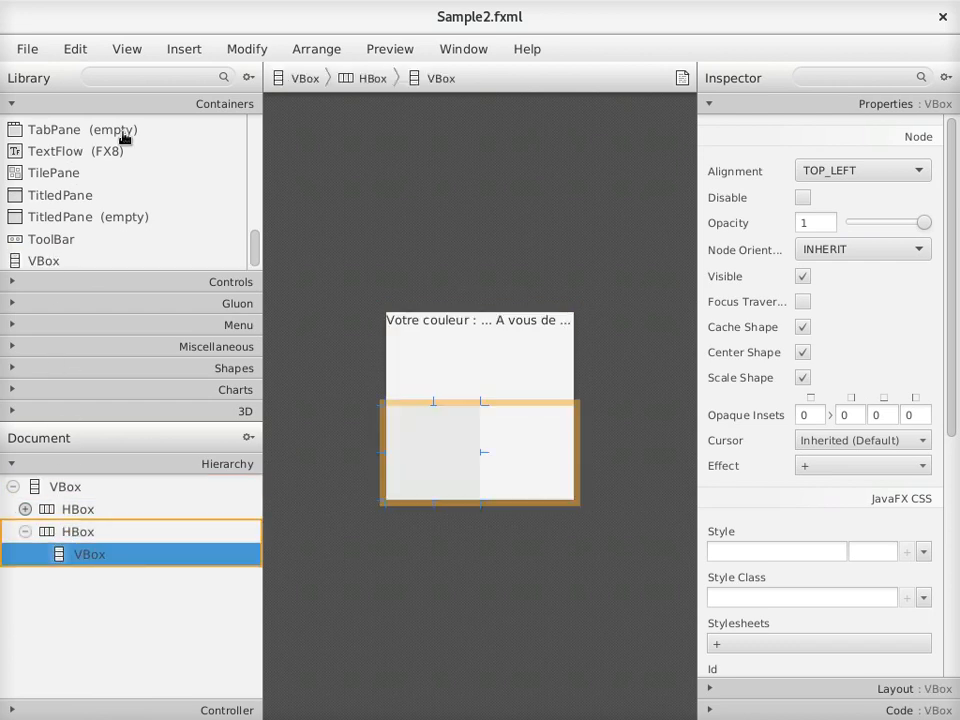
# Step: Add a Label to the nested VBox and clear its text so it is empty
pyautogui.click(100, 281)
pyautogui.moveTo(57, 241); pyautogui.dragTo(98, 570)
pyautogui.doubleClick(141, 576)
pyautogui.press('BackSpace')
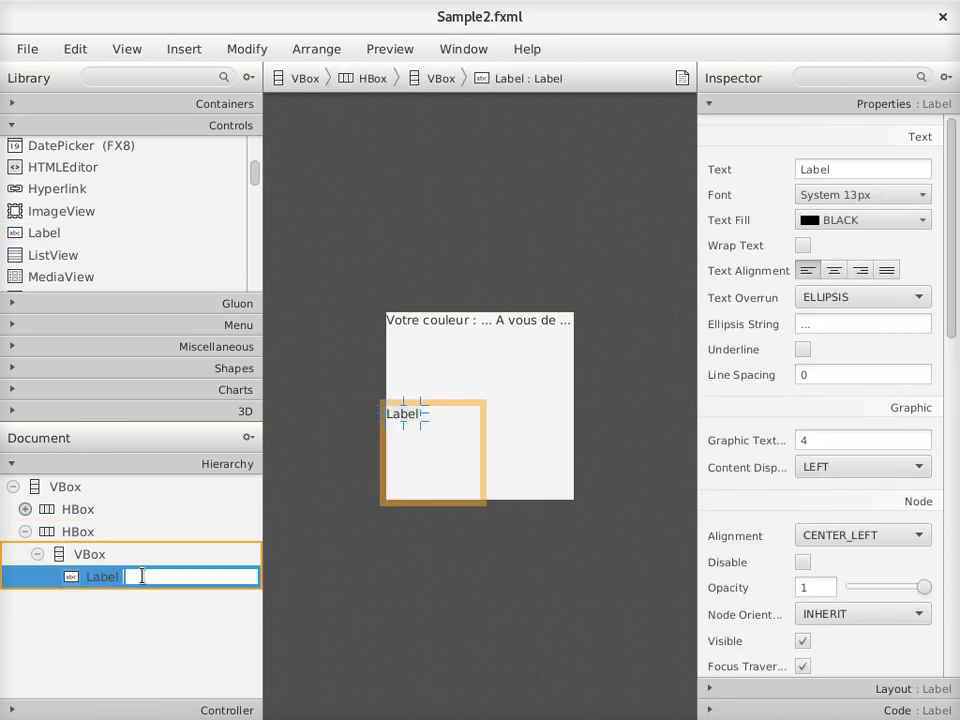
pyautogui.press('Return')
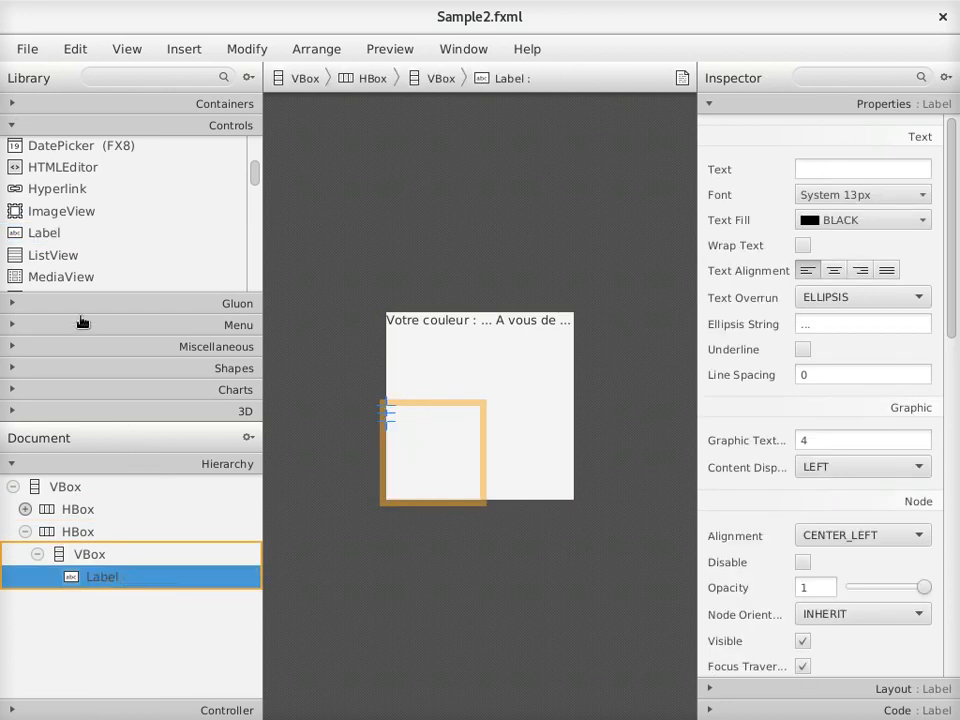
# Step: Add eight more labels to the nested VBox and move the empty label to the first place among them
pyautogui.moveTo(36, 236); pyautogui.dragTo(88, 560)
pyautogui.moveTo(43, 237); pyautogui.dragTo(80, 556)
pyautogui.moveTo(40, 234); pyautogui.dragTo(72, 560)
pyautogui.moveTo(40, 238); pyautogui.dragTo(66, 555)
pyautogui.moveTo(44, 240); pyautogui.dragTo(118, 573)
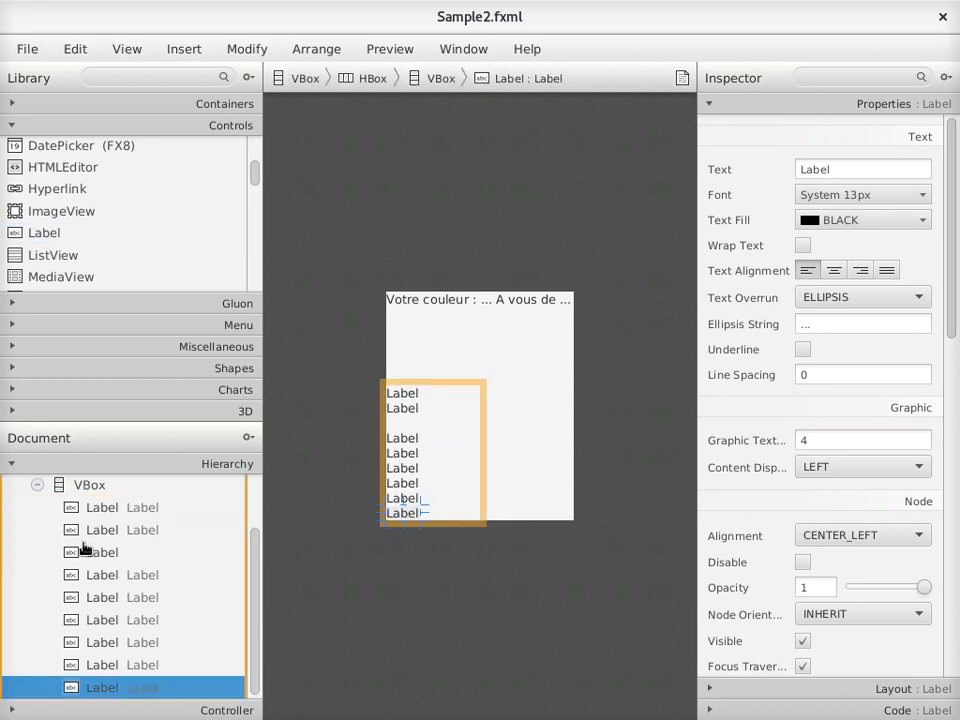
pyautogui.moveTo(88, 553)
pyautogui.mouseDown()
pyautogui.moveTo(90, 506)
pyautogui.moveTo(95, 530)
pyautogui.mouseUp()
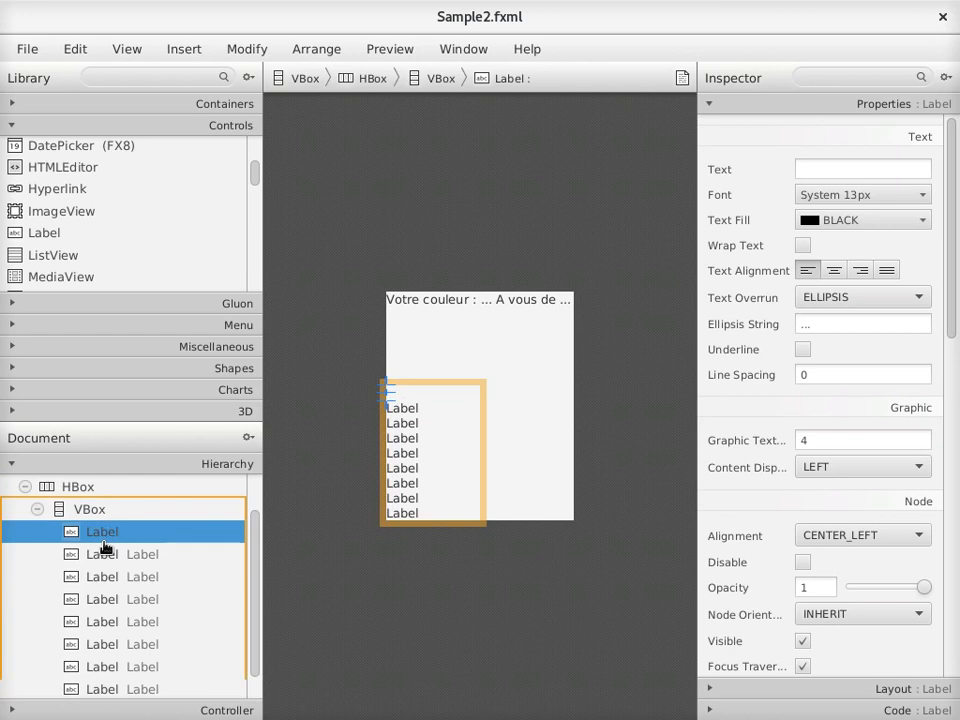
# Step: Set the texts of the three labels following the empty one to 8, 7 and 6
pyautogui.doubleClick(142, 553)
pyautogui.write('8')
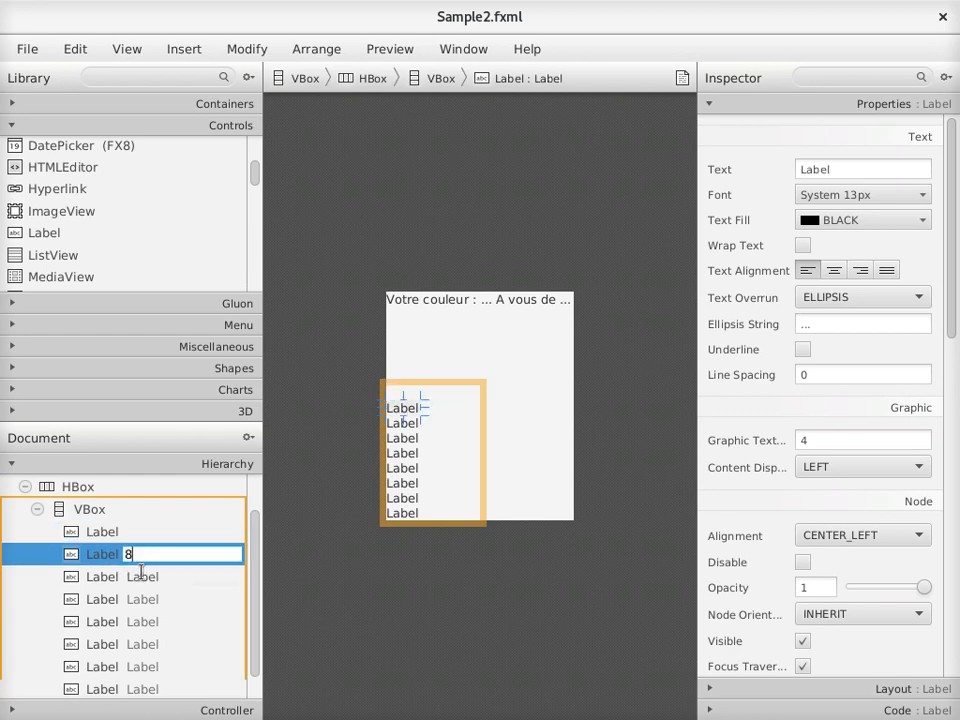
pyautogui.doubleClick(142, 576)
pyautogui.write('7')
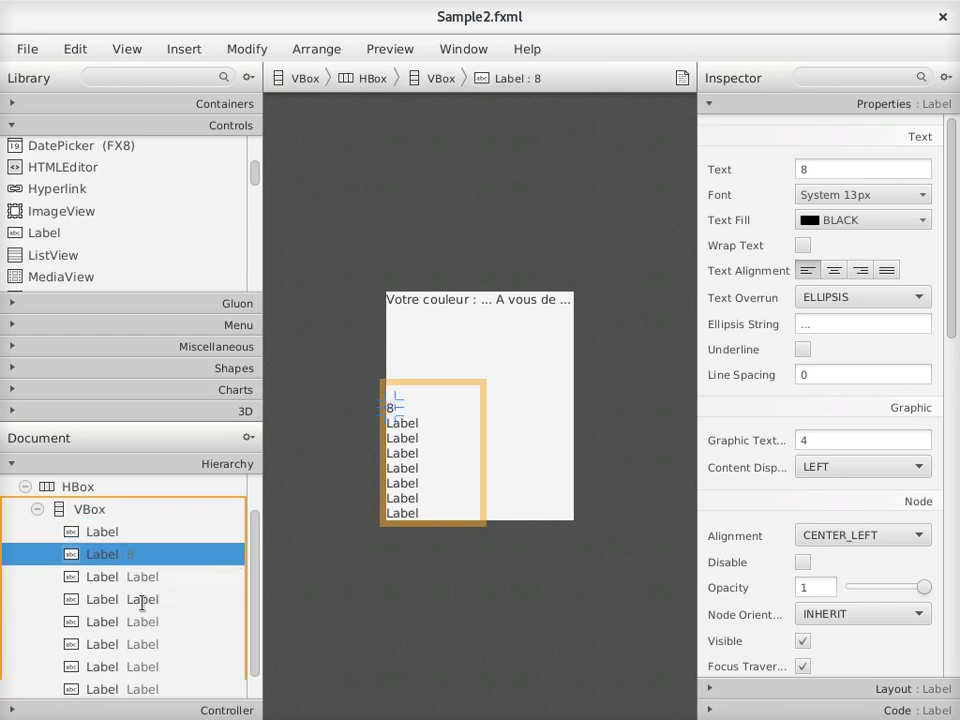
pyautogui.doubleClick(142, 599)
pyautogui.write('6')
pyautogui.press('Return')
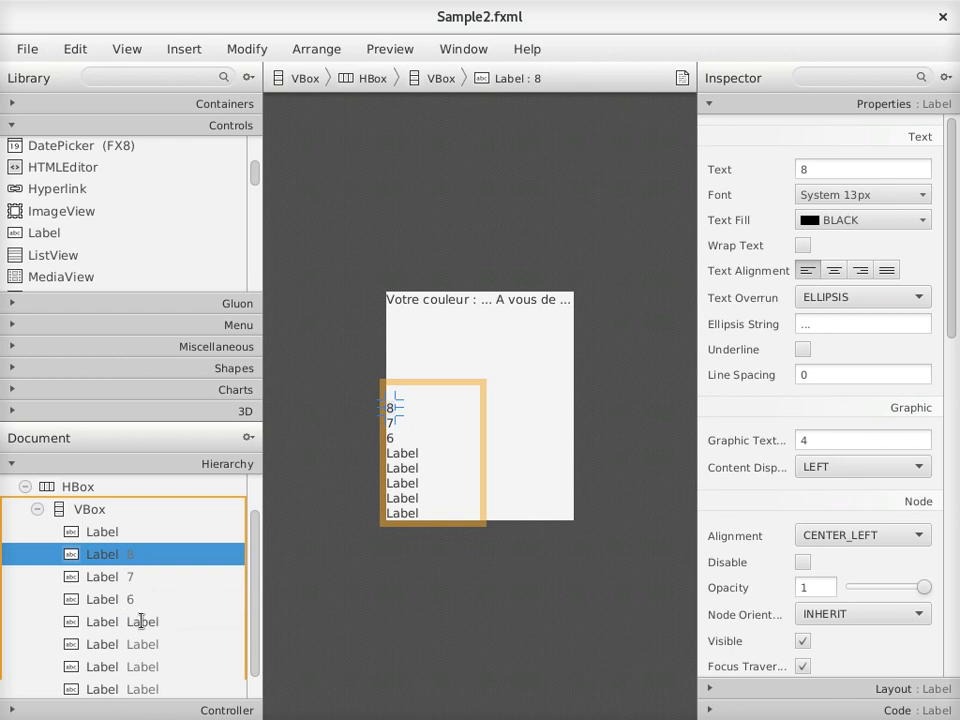
# Step: Set the texts of the three labels following the 6 to 5, 4 and 3
pyautogui.doubleClick(142, 621)
pyautogui.write('5')
pyautogui.press('Return')
pyautogui.doubleClick(137, 644)
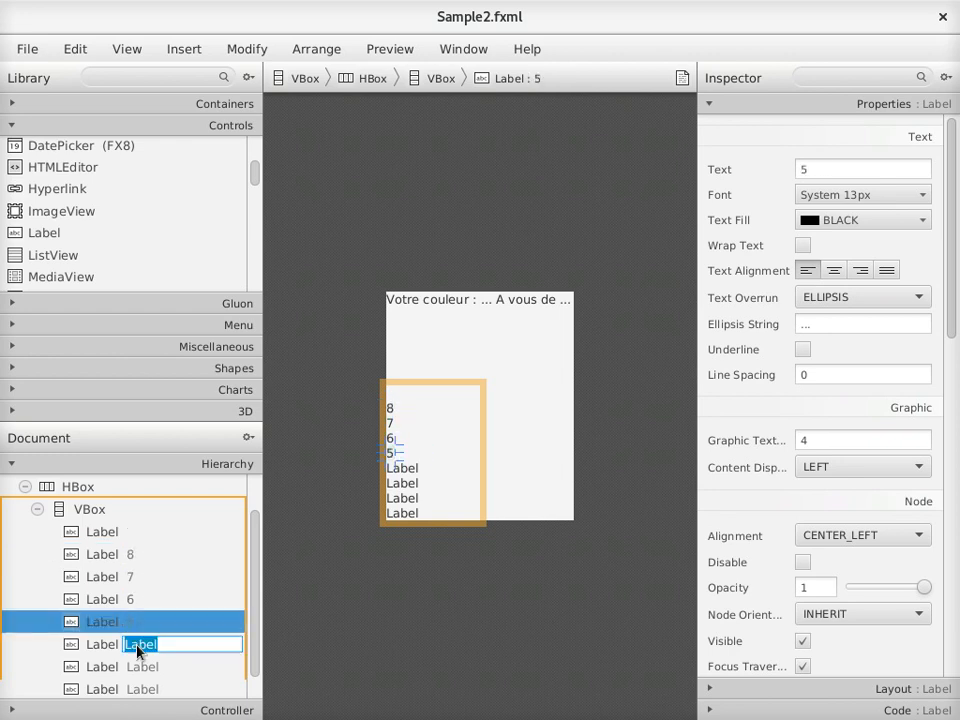
pyautogui.write('4')
pyautogui.press('Return')
pyautogui.doubleClick(135, 666)
pyautogui.write('3')
pyautogui.press('Return')
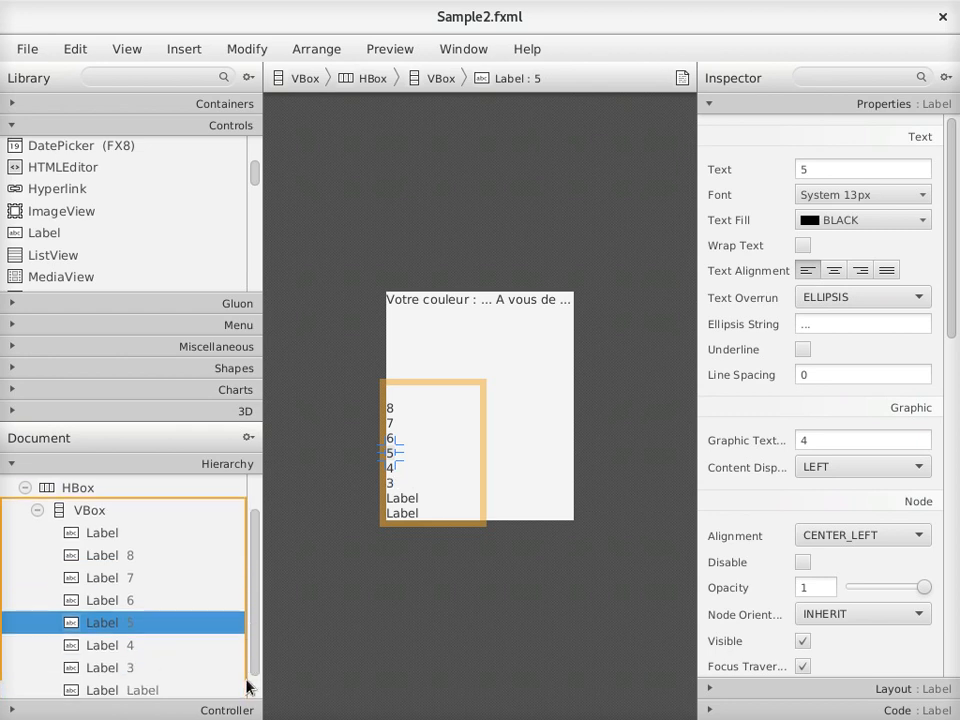
# Step: Set the texts of the last two labels in the nested VBox to 2 and 1, and collapse that VBox
pyautogui.doubleClick(152, 686)
pyautogui.write('3')
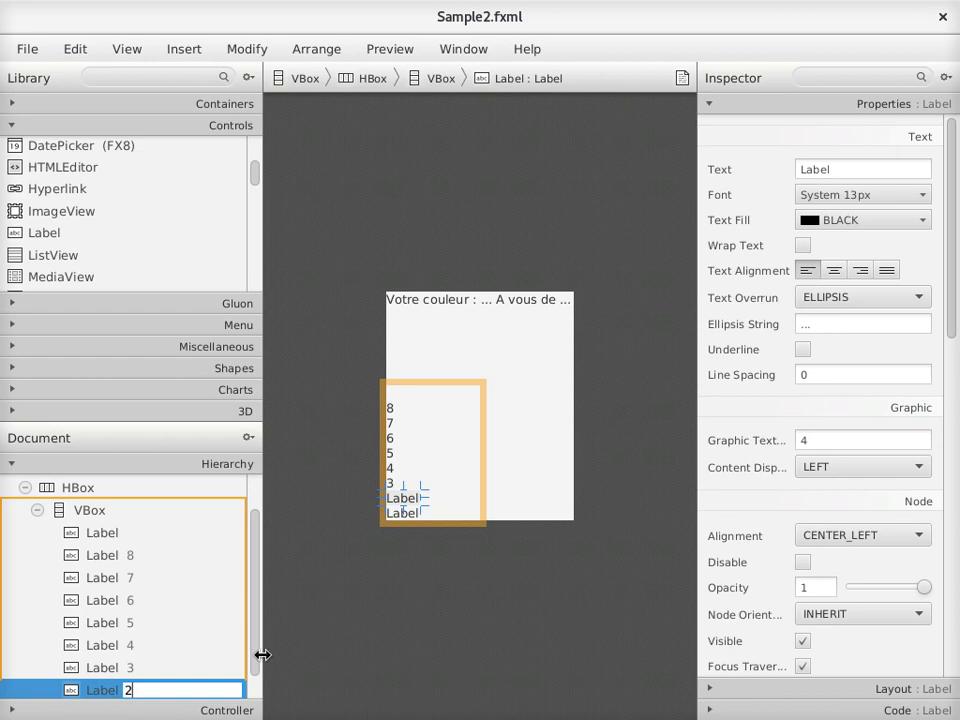
pyautogui.press('Return')
pyautogui.doubleClick(163, 684)
pyautogui.write('1')
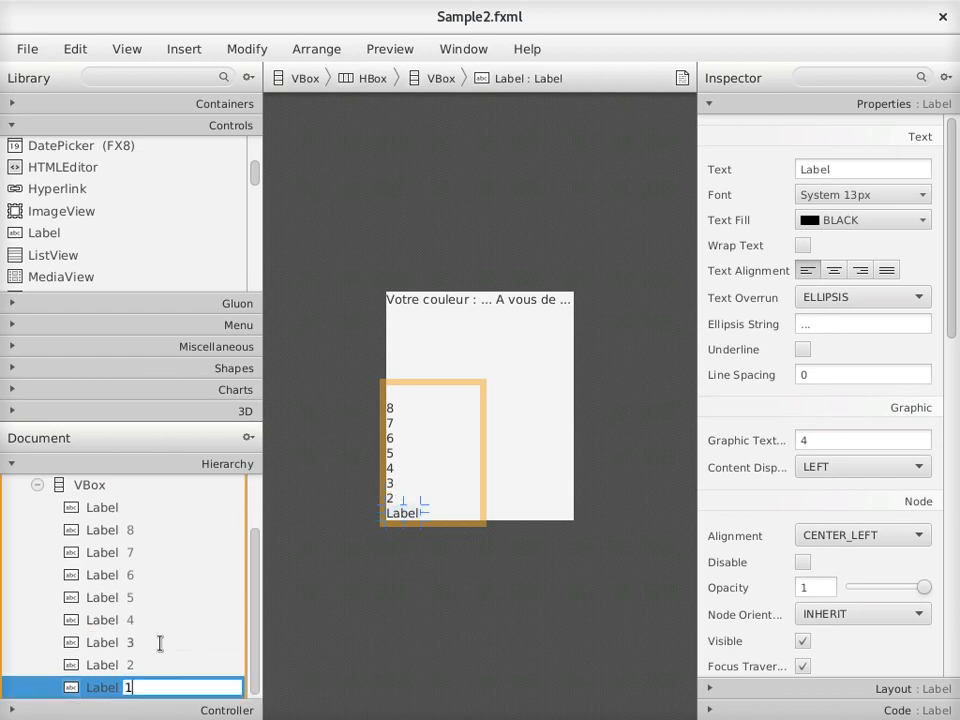
pyautogui.click(37, 485)
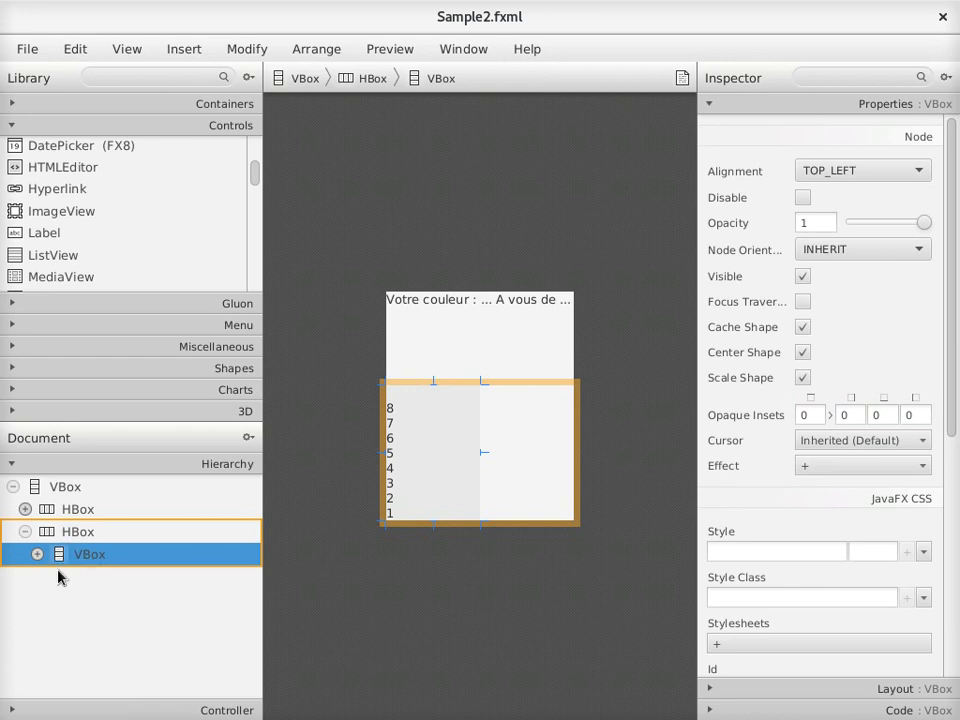
# Step: Add a second VBox to the lower HBox and place an HBox inside this new VBox
pyautogui.click(121, 104)
pyautogui.moveTo(30, 261); pyautogui.dragTo(63, 538)
pyautogui.scroll(10, 77, 224)
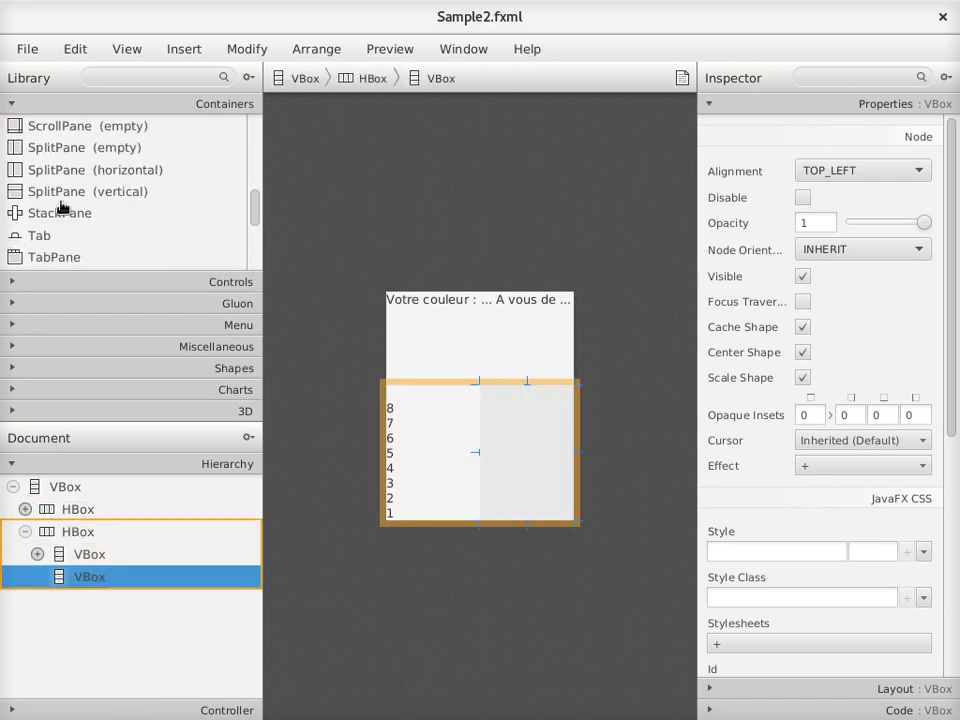
pyautogui.moveTo(47, 207); pyautogui.dragTo(100, 585)
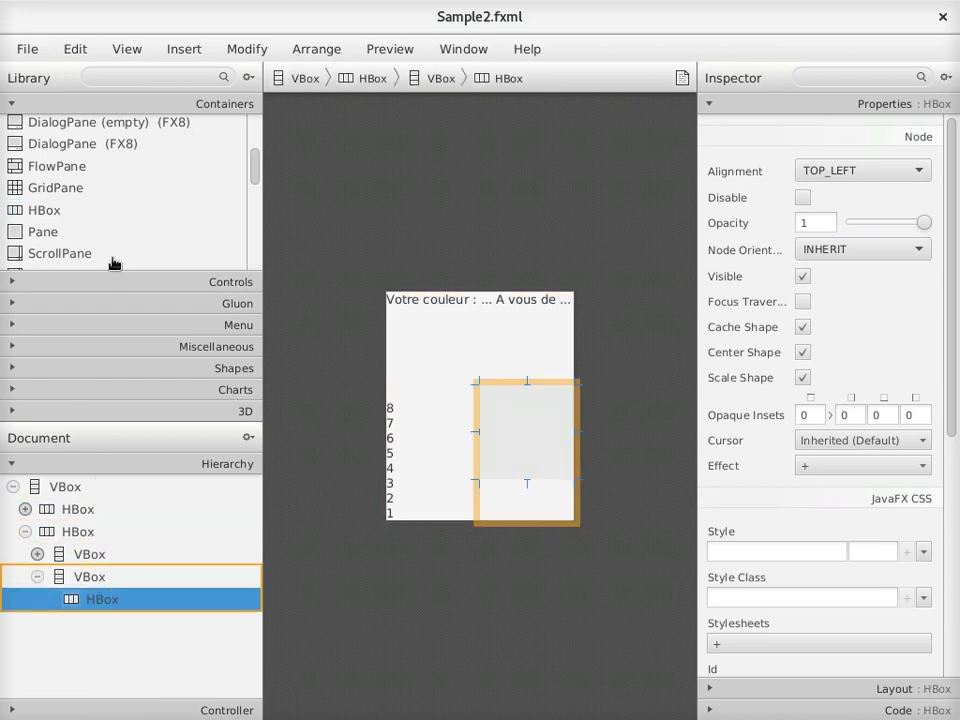
# Step: Add eight labels to the HBox nested in the second inner VBox
pyautogui.click(147, 285)
pyautogui.scroll(-2, 111, 281)
pyautogui.scroll(2, 100, 231)
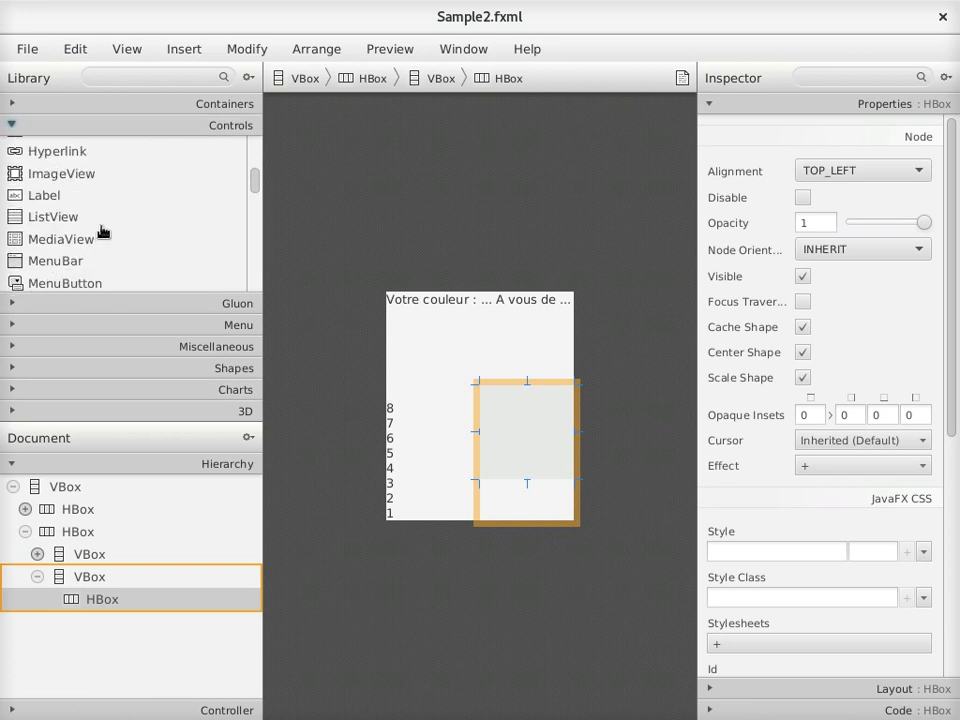
pyautogui.moveTo(50, 196); pyautogui.dragTo(102, 602)
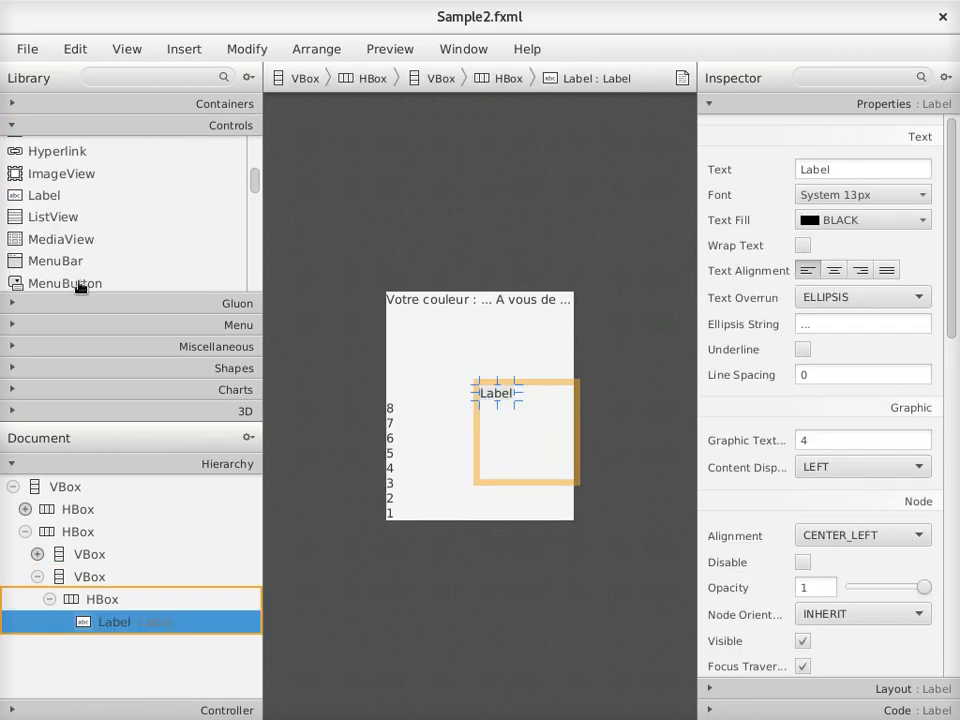
pyautogui.moveTo(44, 190); pyautogui.dragTo(83, 608)
pyautogui.moveTo(39, 195); pyautogui.dragTo(88, 608)
pyautogui.moveTo(38, 193); pyautogui.dragTo(90, 576)
pyautogui.click(38, 183)
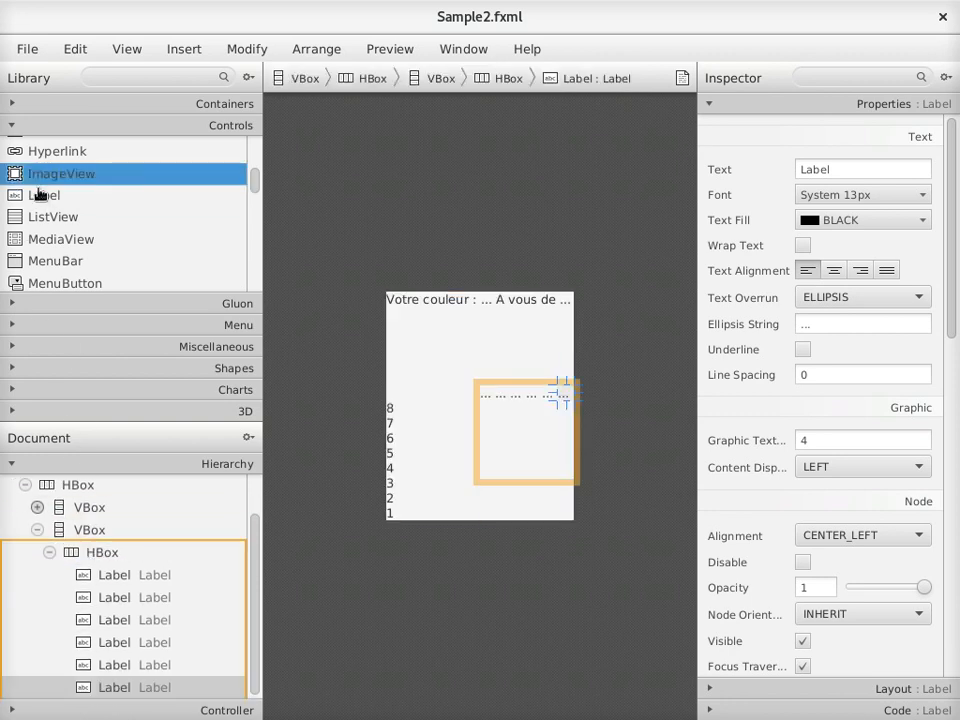
pyautogui.moveTo(38, 200); pyautogui.dragTo(86, 556)
pyautogui.click(45, 204)
pyautogui.moveTo(89, 517); pyautogui.dragTo(90, 546)
# Step: Set the texts of the first four labels in the innermost HBox to a, b, c and d
pyautogui.doubleClick(146, 530)
pyautogui.write('a')
pyautogui.doubleClick(155, 553)
pyautogui.write('b')
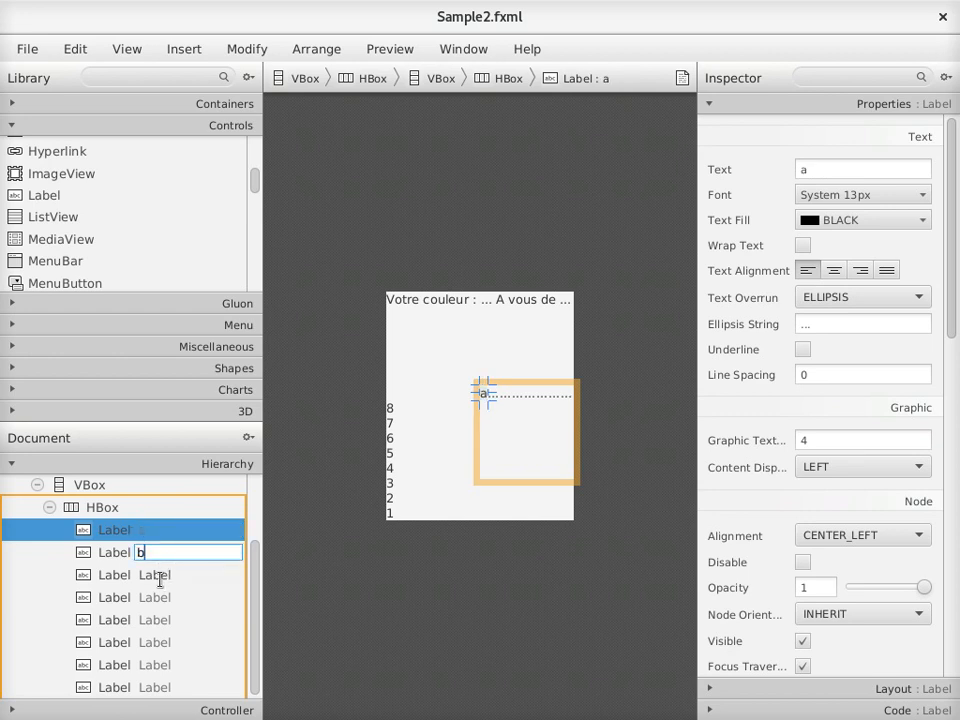
pyautogui.doubleClick(163, 579)
pyautogui.write('c')
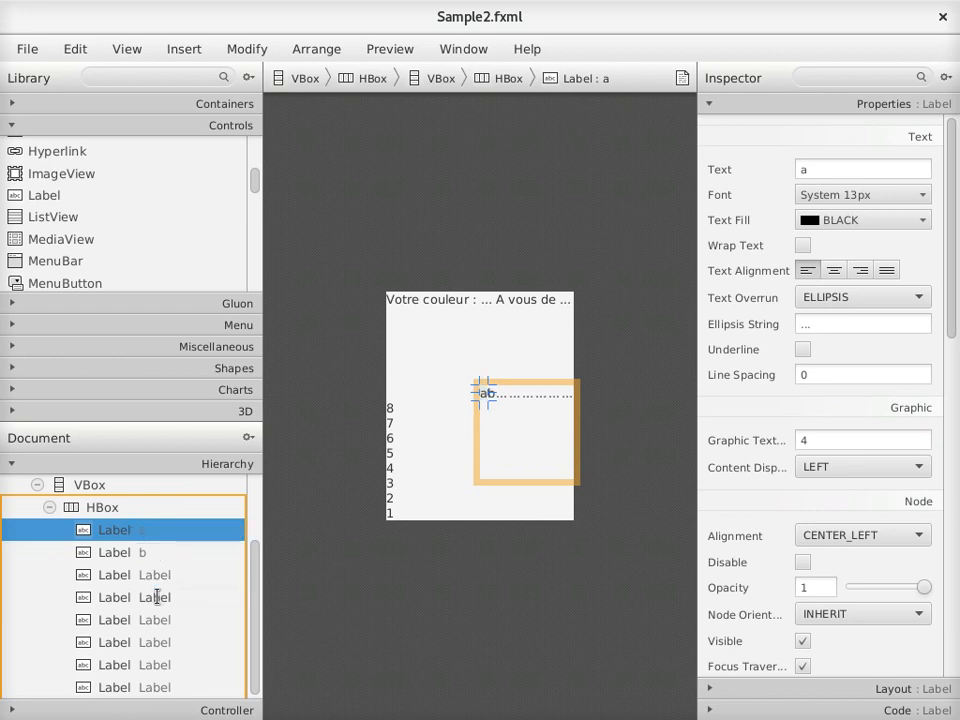
pyautogui.doubleClick(160, 597)
pyautogui.write('d')
# Step: Set the texts of the remaining four labels to e, f, g and h, and collapse their HBox
pyautogui.doubleClick(160, 620)
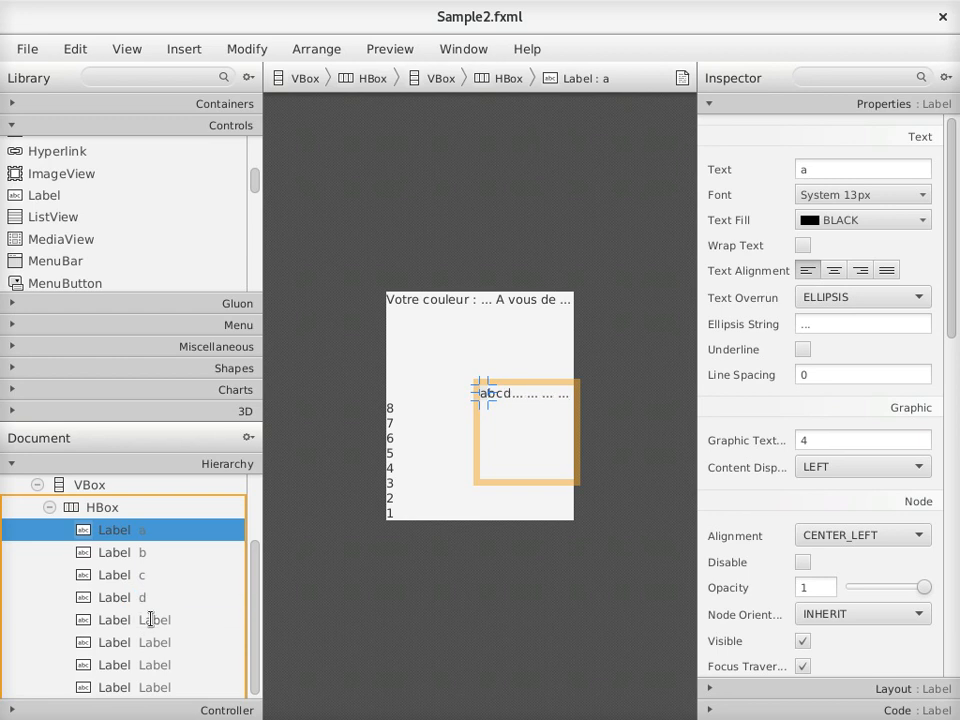
pyautogui.write('e')
pyautogui.doubleClick(152, 643)
pyautogui.write('f')
pyautogui.doubleClick(152, 665)
pyautogui.write('g')
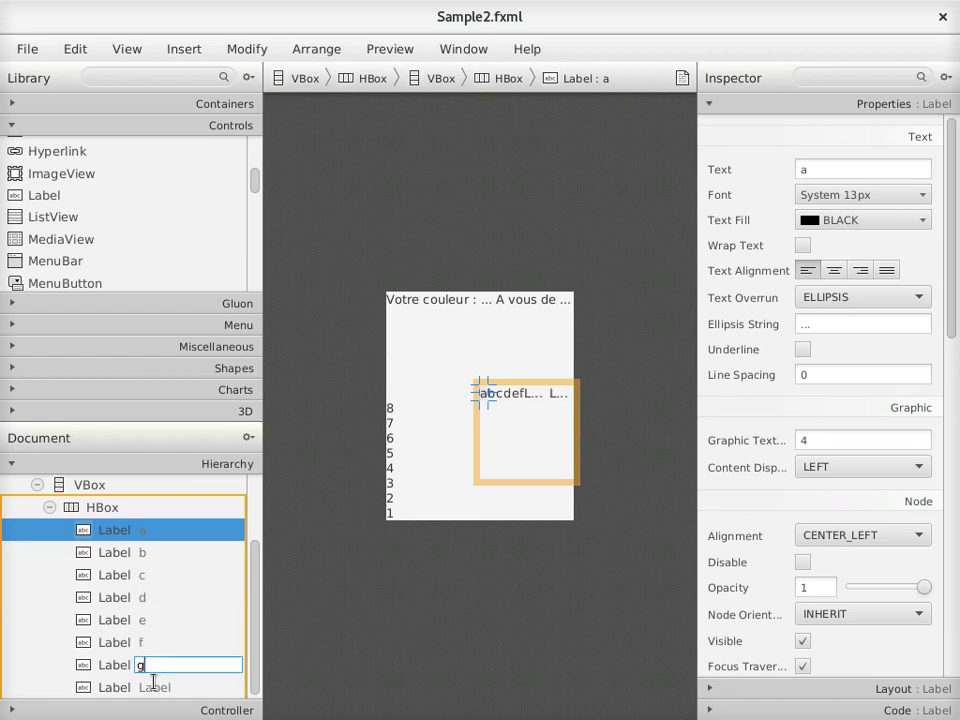
pyautogui.doubleClick(156, 687)
pyautogui.write('h')
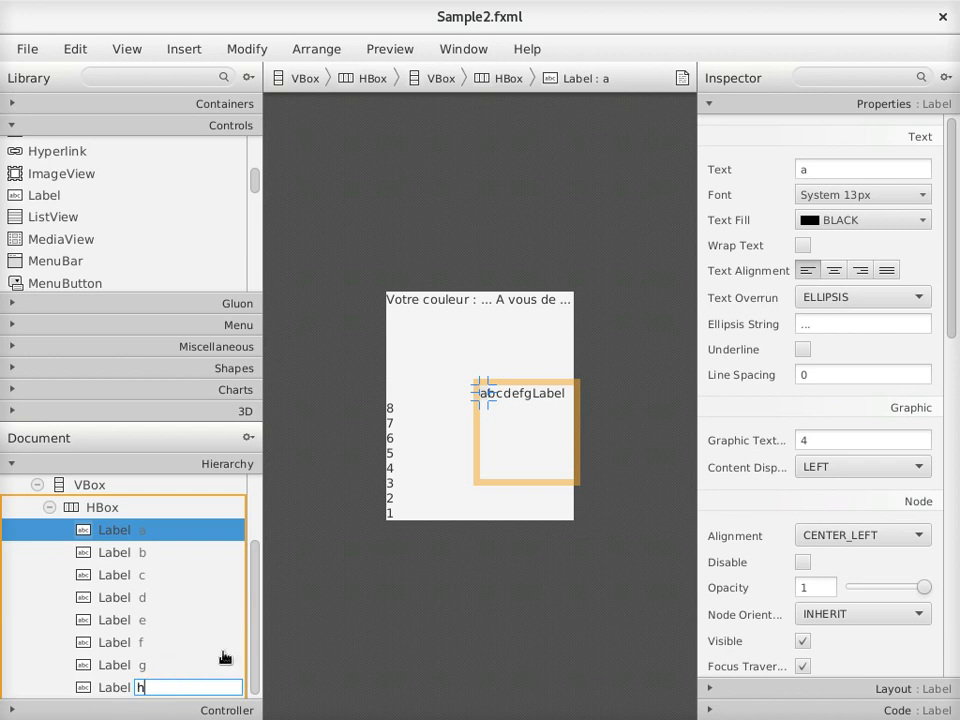
pyautogui.press('Return')
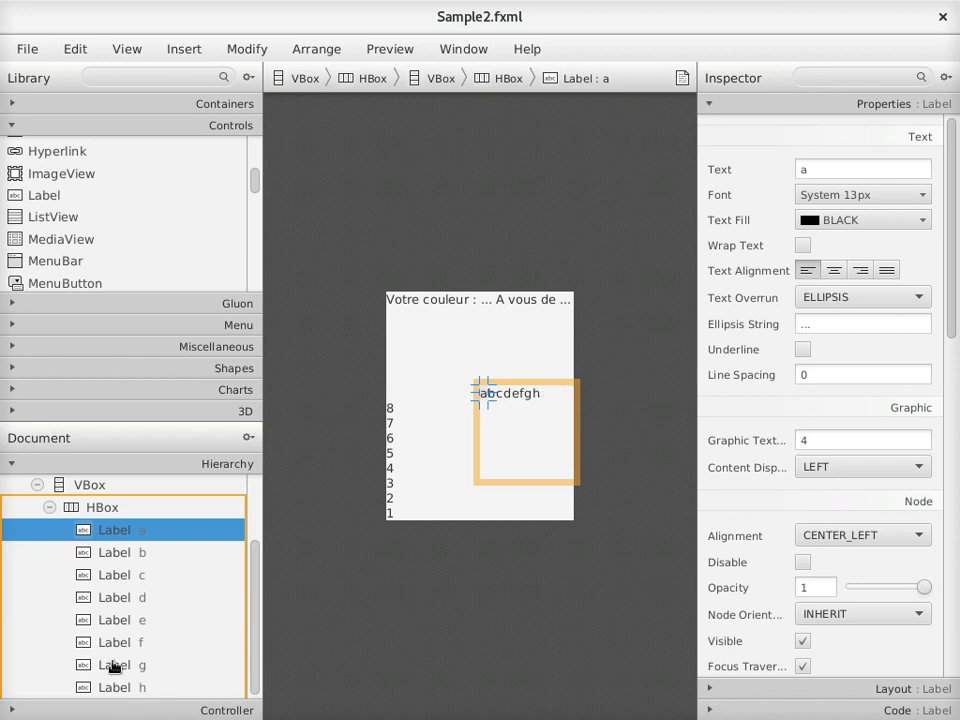
pyautogui.click(48, 508)
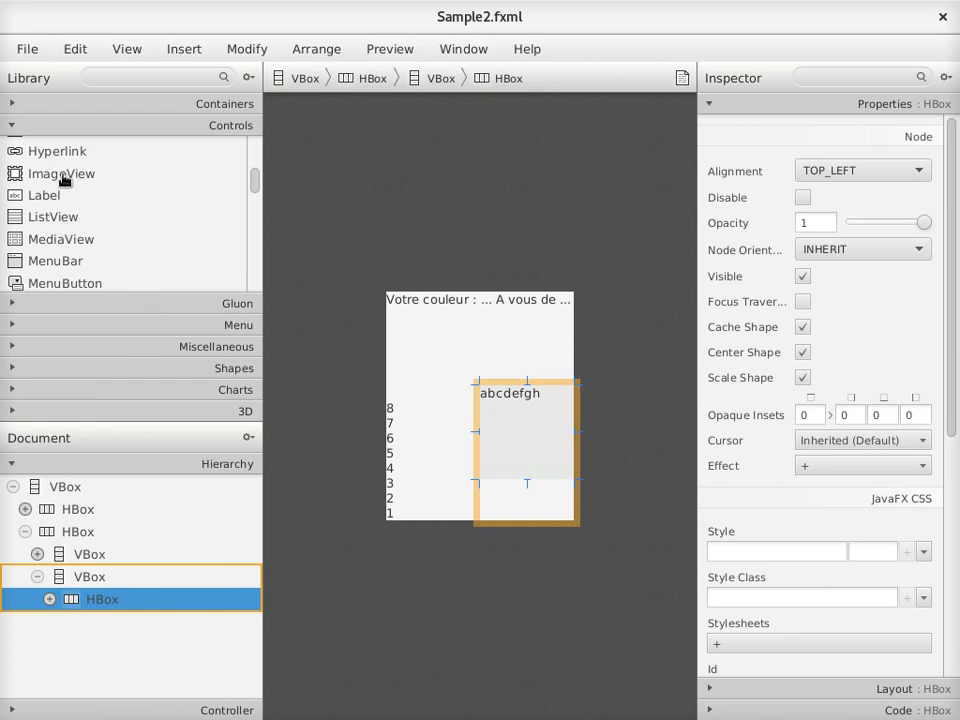
# Step: Add an ImageView below the column-letter HBox with src/res/plateau.png as its image, and save the layout
pyautogui.moveTo(62, 180); pyautogui.dragTo(98, 590)
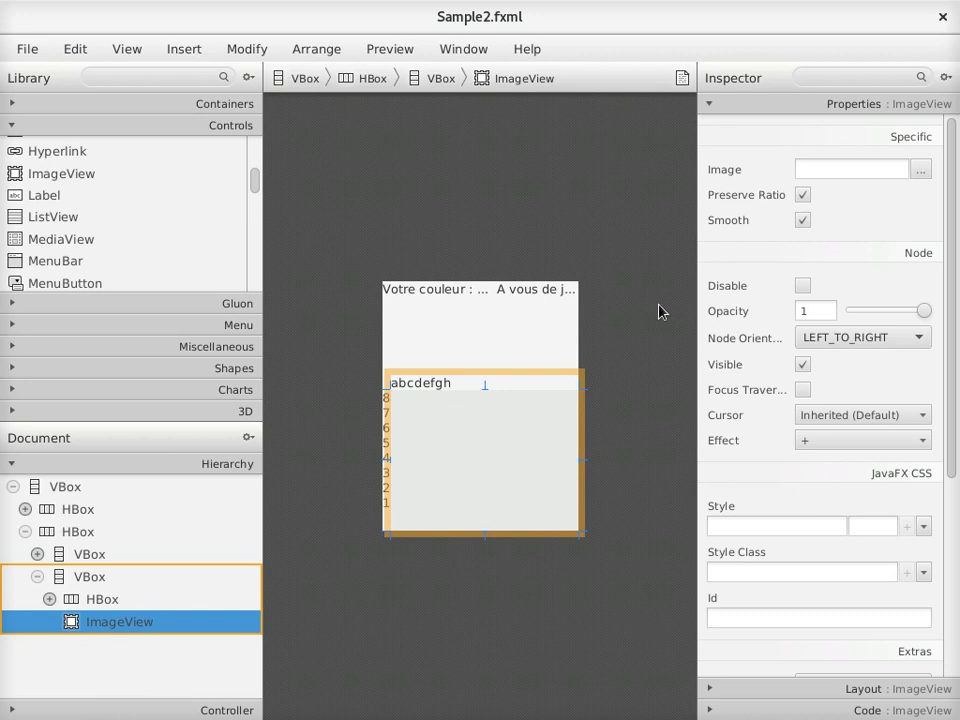
pyautogui.click(918, 169)
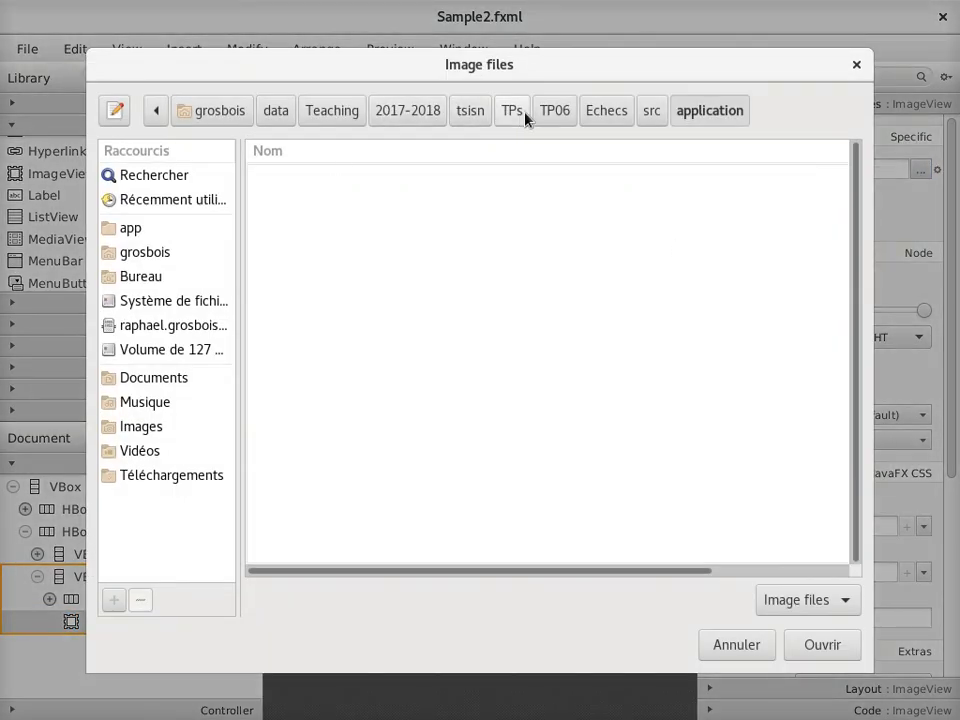
pyautogui.click(652, 118)
pyautogui.click(283, 205)
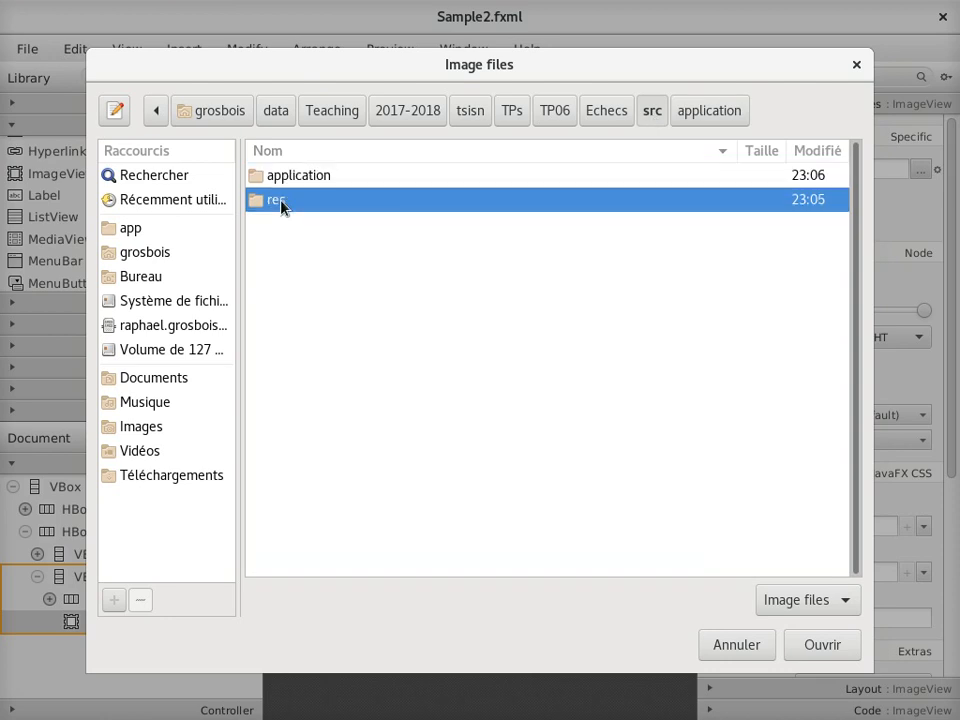
pyautogui.doubleClick(284, 208)
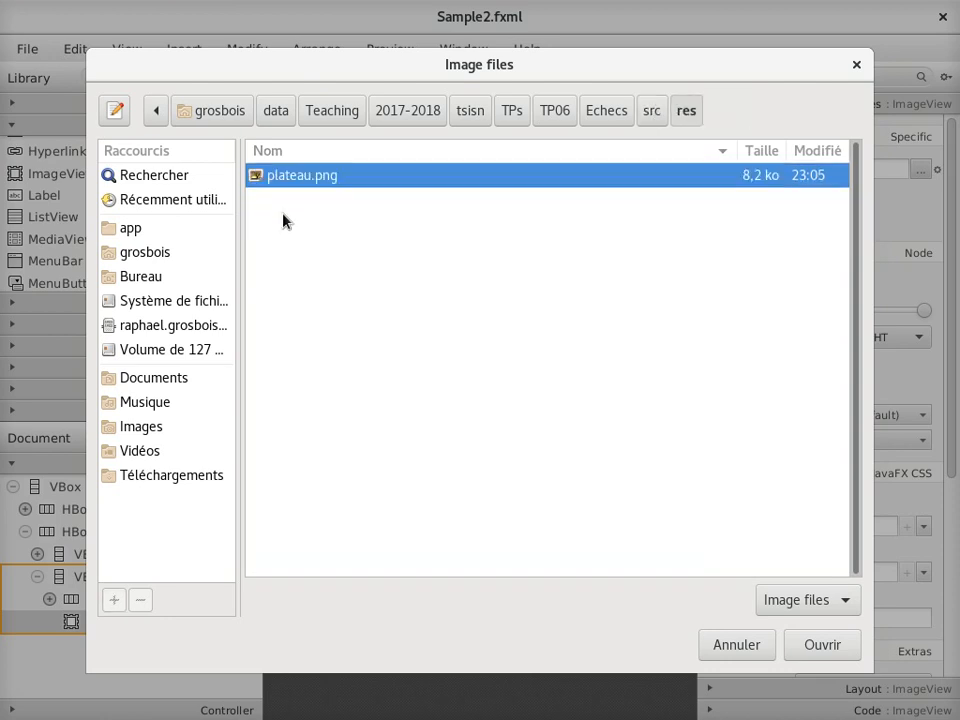
pyautogui.doubleClick(283, 192)
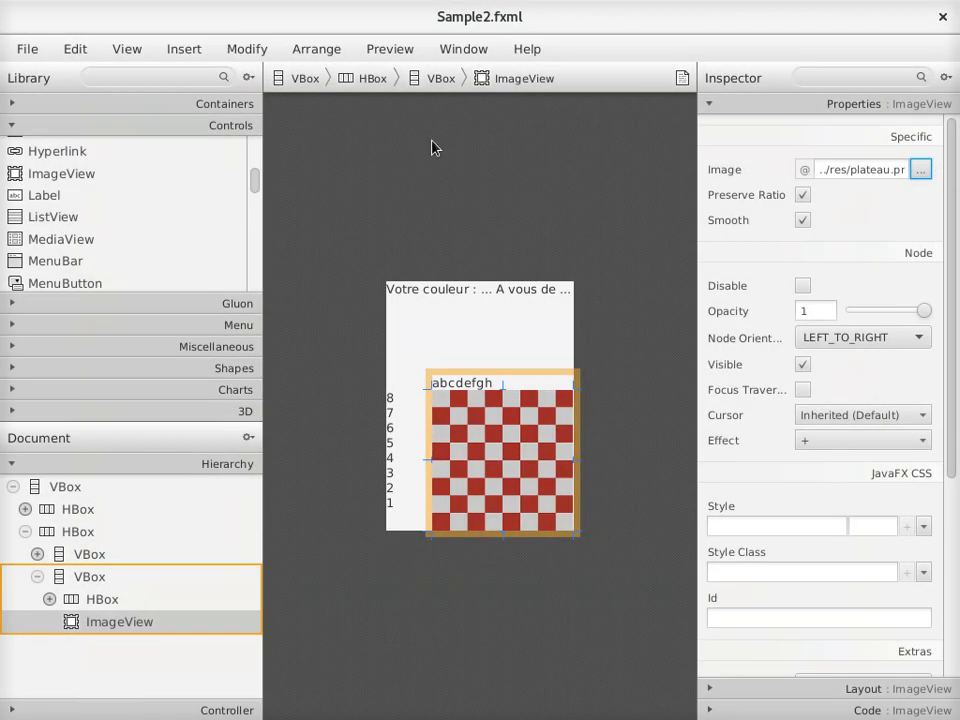
pyautogui.hotkey('ctrl', 's')
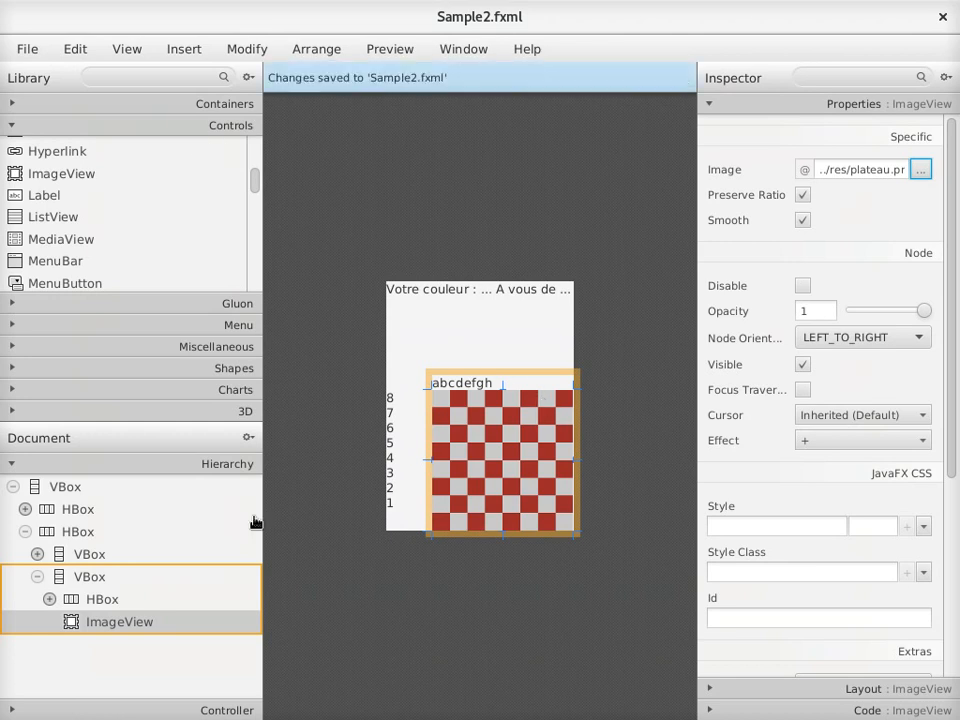
# Step: Collapse the chessboard VBox and add a third VBox to the lower HBox
pyautogui.click(36, 577)
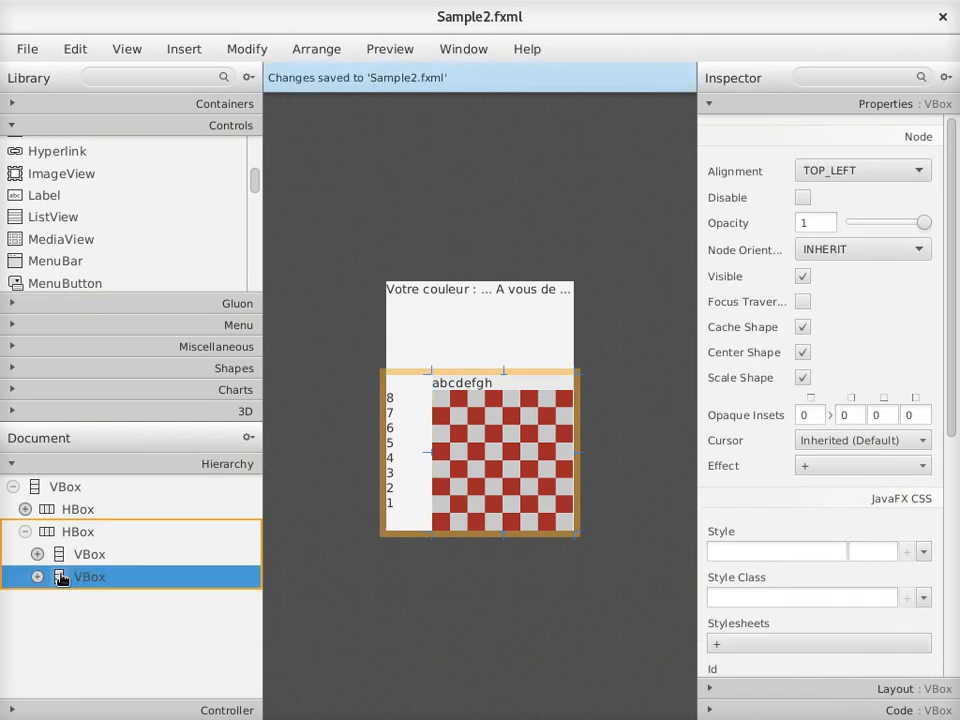
pyautogui.click(23, 532)
pyautogui.click(23, 532)
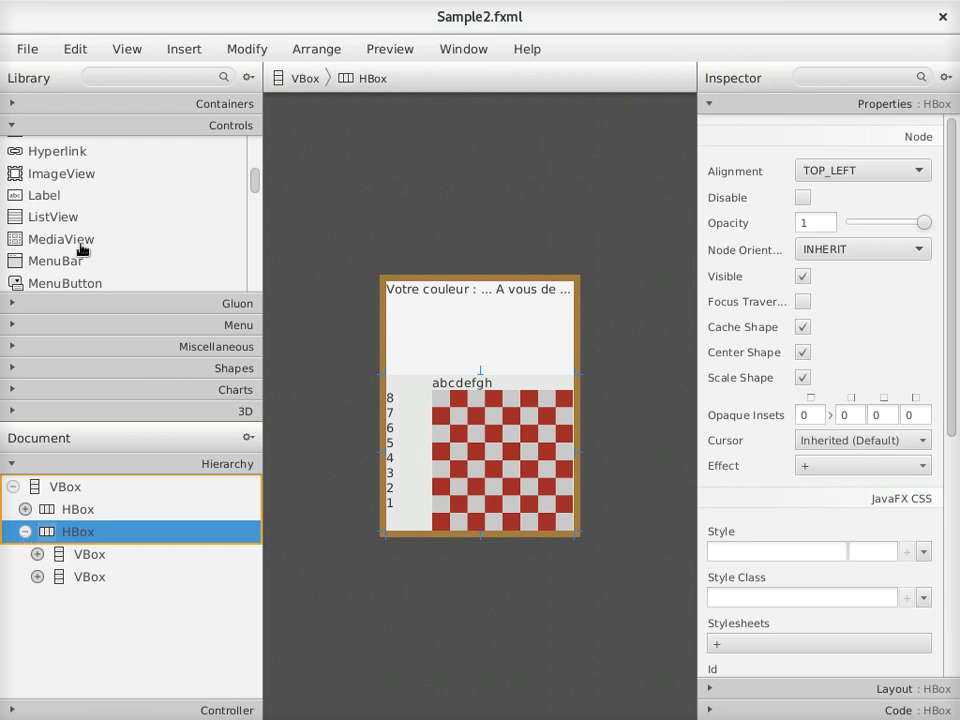
pyautogui.click(130, 103)
pyautogui.scroll(-10, 100, 264)
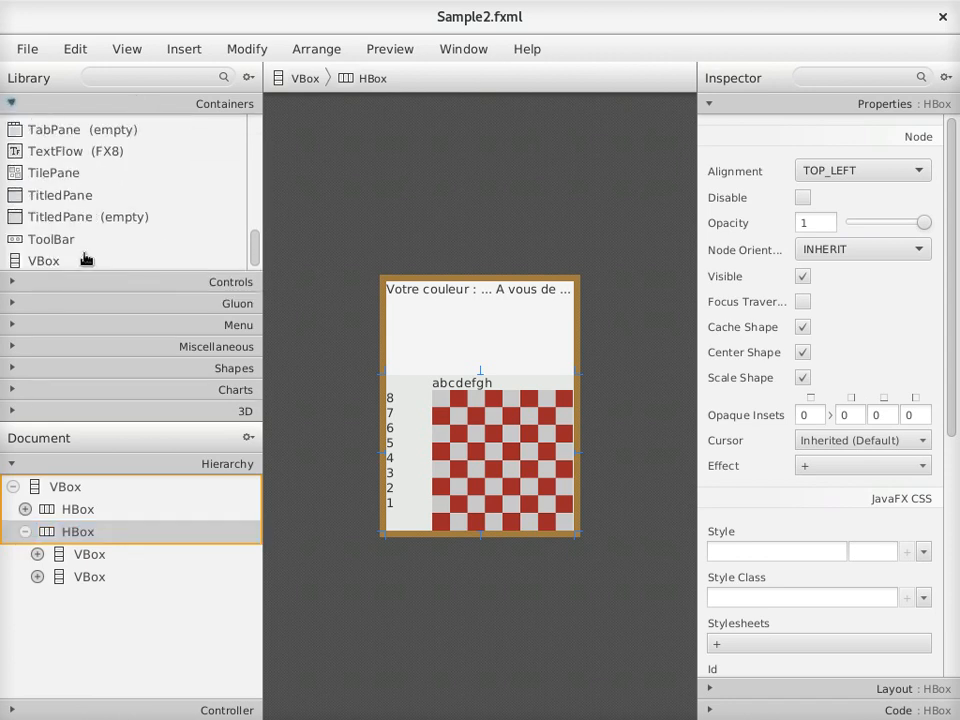
pyautogui.moveTo(40, 262); pyautogui.dragTo(80, 531)
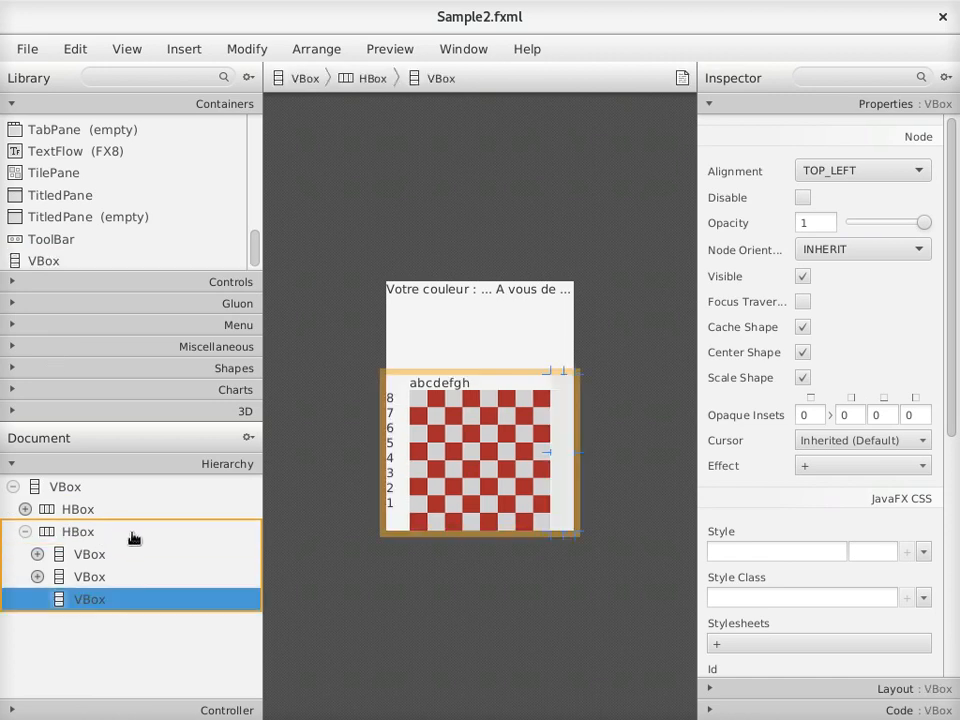
# Step: Add a Label and a TextArea to the third inner VBox and set the label's text to Historique
pyautogui.click(129, 283)
pyautogui.moveTo(45, 195); pyautogui.dragTo(89, 600)
pyautogui.scroll(-8, 86, 249)
pyautogui.scroll(-3, 88, 254)
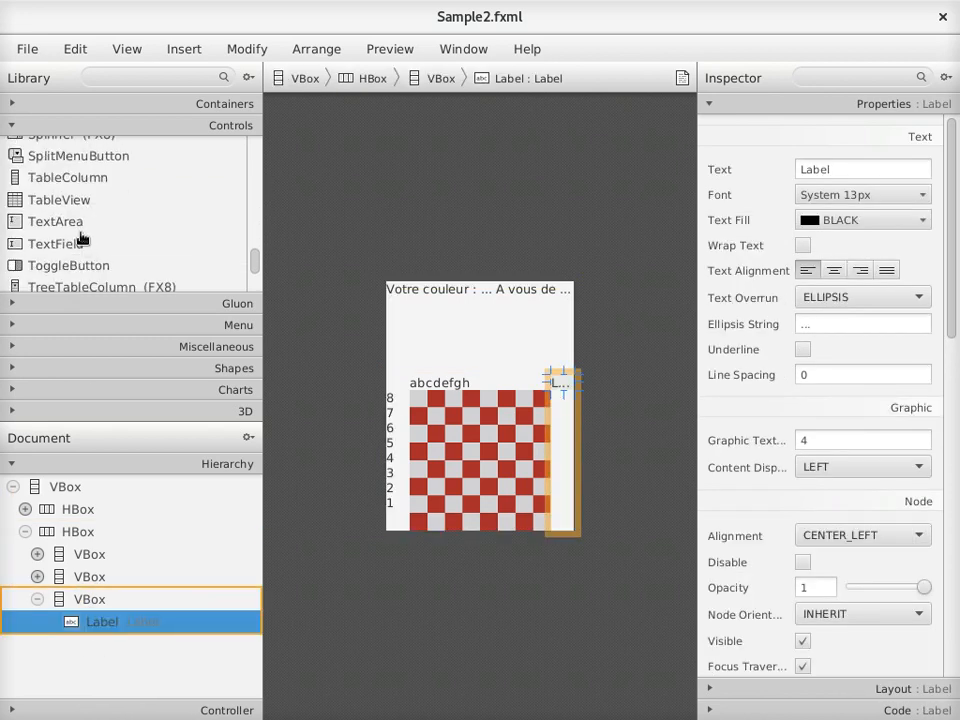
pyautogui.moveTo(70, 226); pyautogui.dragTo(108, 625)
pyautogui.doubleClick(140, 622)
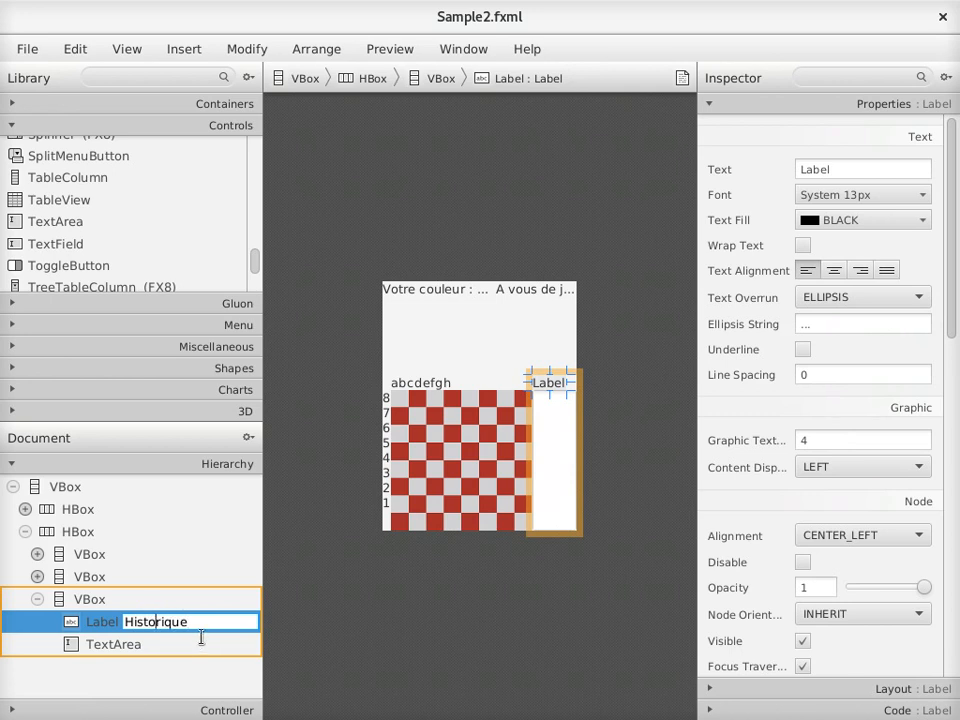
pyautogui.press('Return')
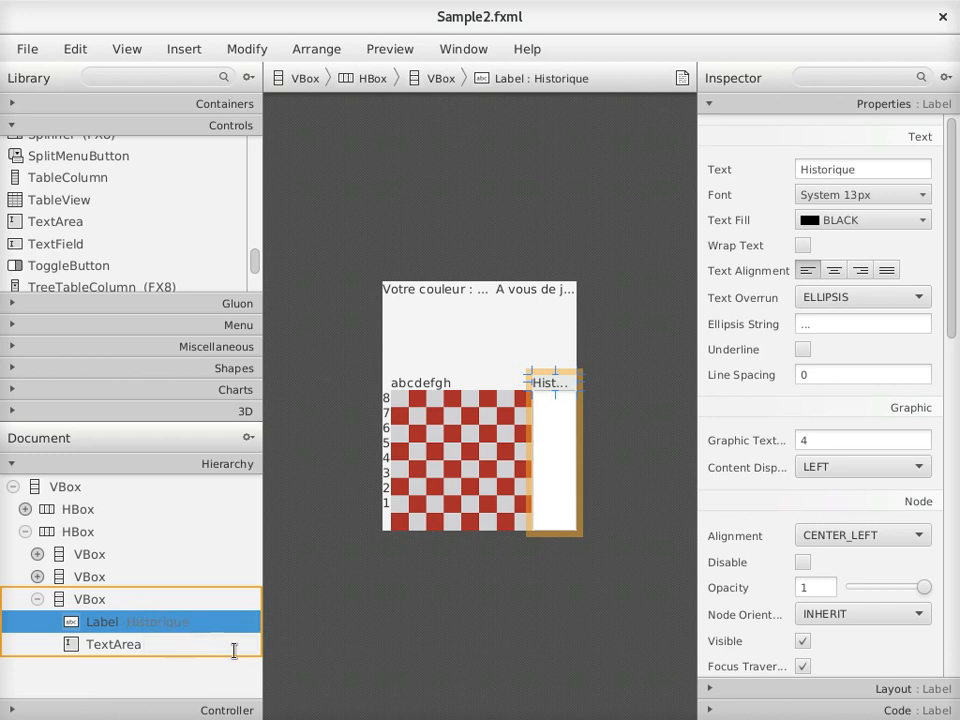
# Step: Collapse the Historique VBox and add a third HBox at the end of the root VBox
pyautogui.click(37, 599)
pyautogui.click(101, 102)
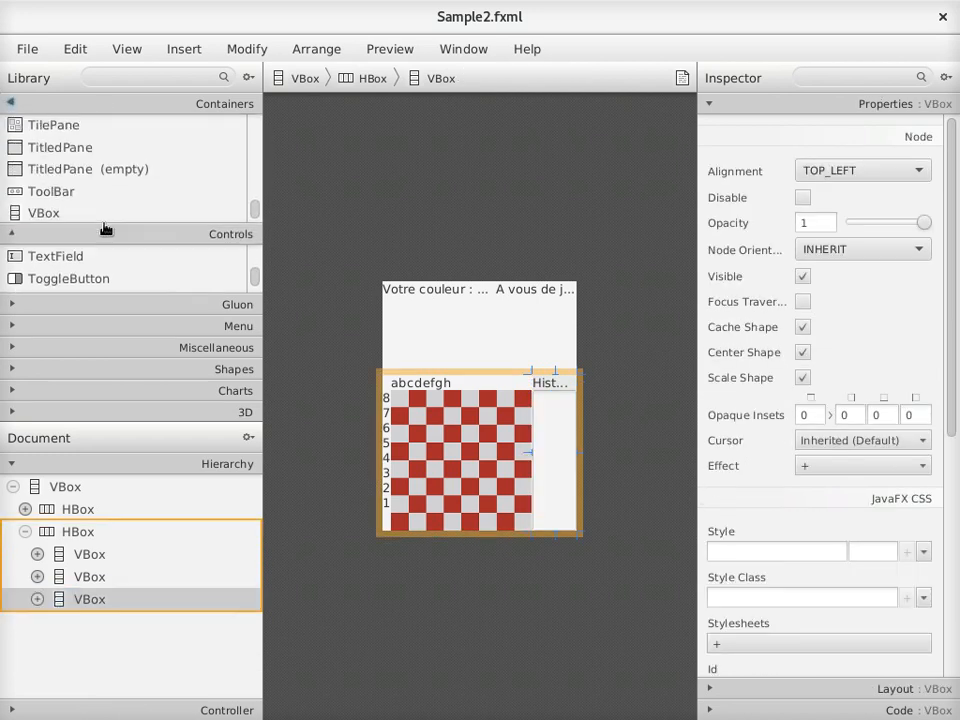
pyautogui.scroll(10, 58, 241)
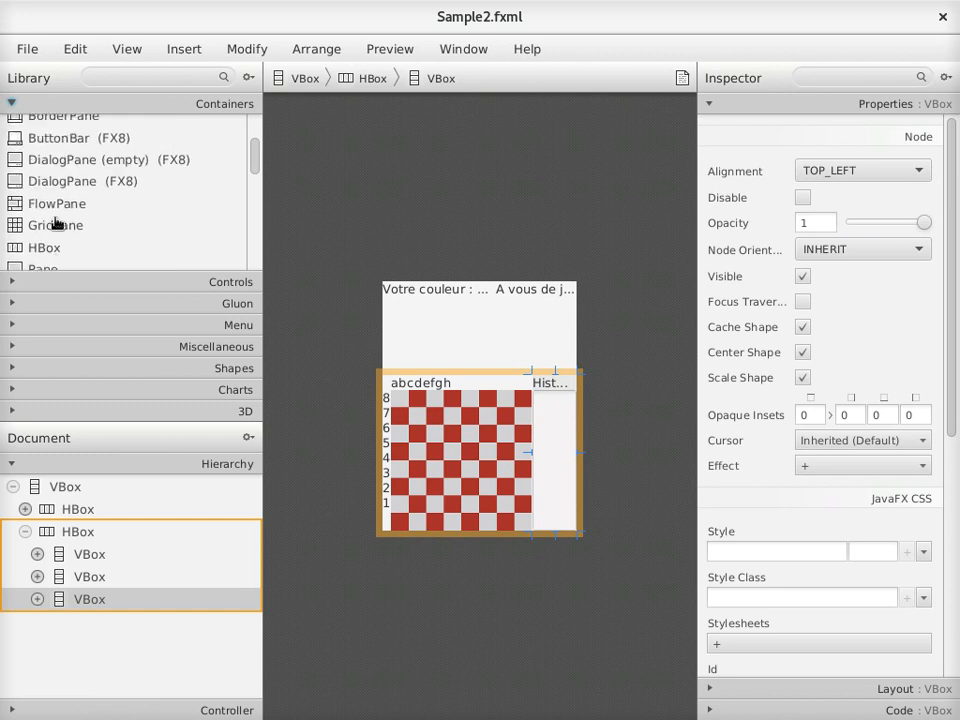
pyautogui.moveTo(49, 255); pyautogui.dragTo(72, 488)
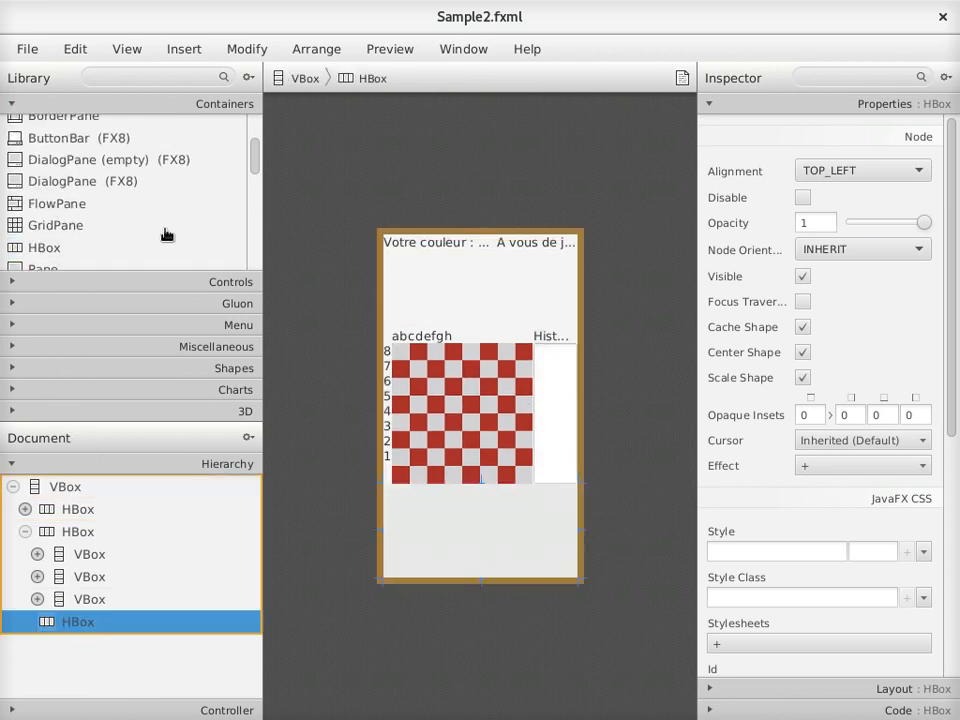
# Step: Add a TextField followed by a Button to the empty HBox at the end of the root VBox
pyautogui.scroll(-10, 161, 233)
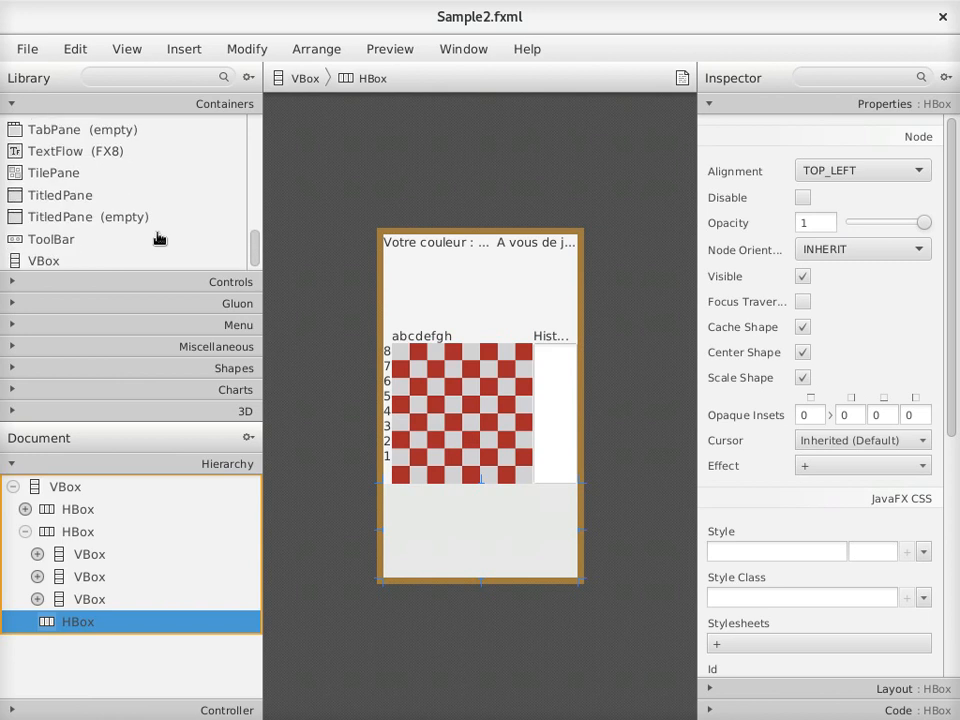
pyautogui.scroll(3, 157, 238)
pyautogui.click(167, 280)
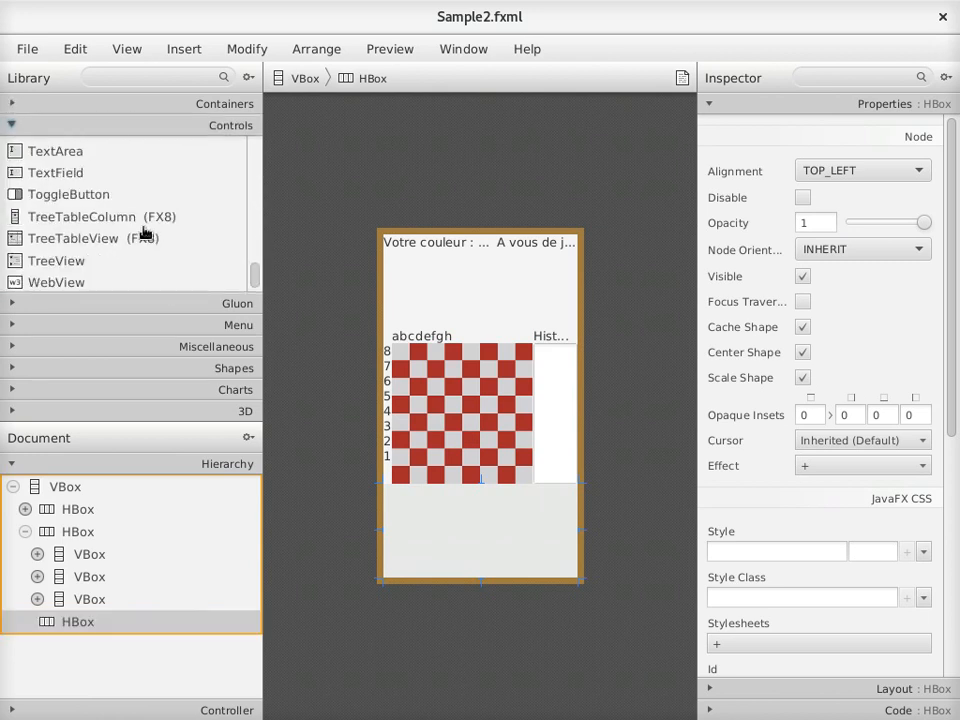
pyautogui.moveTo(58, 176); pyautogui.dragTo(77, 600)
pyautogui.scroll(10, 70, 190)
pyautogui.scroll(5, 70, 188)
pyautogui.moveTo(66, 150); pyautogui.dragTo(47, 622)
# Step: Set the new button's text to Jouer and collapse the bottom HBox in the hierarchy
pyautogui.click(110, 666)
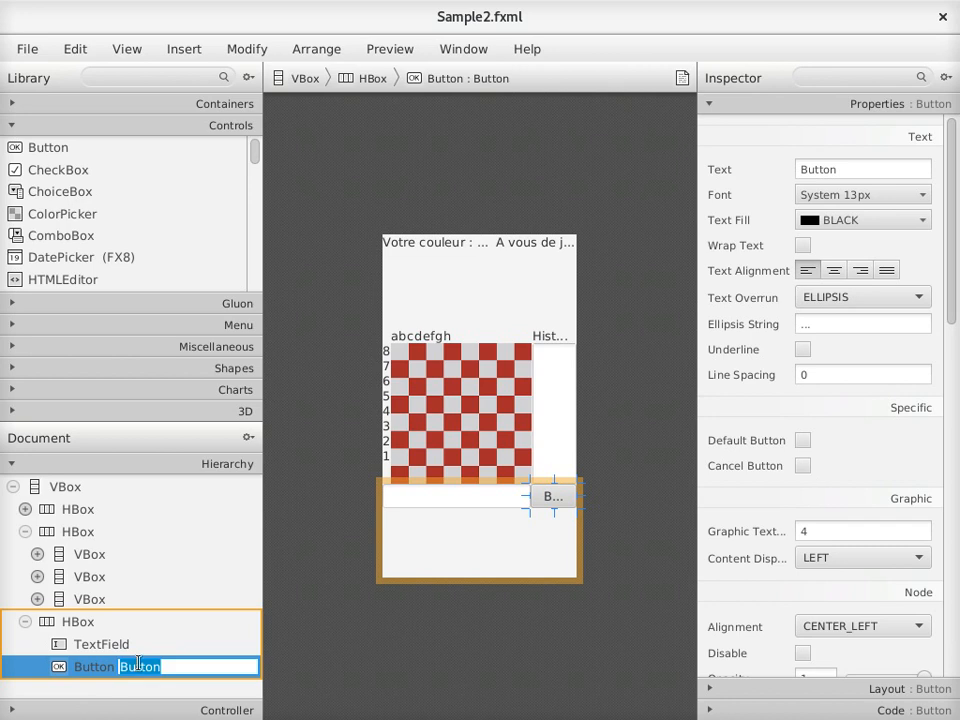
pyautogui.press('BackSpace')
pyautogui.write('Jouer')
pyautogui.press('Return')
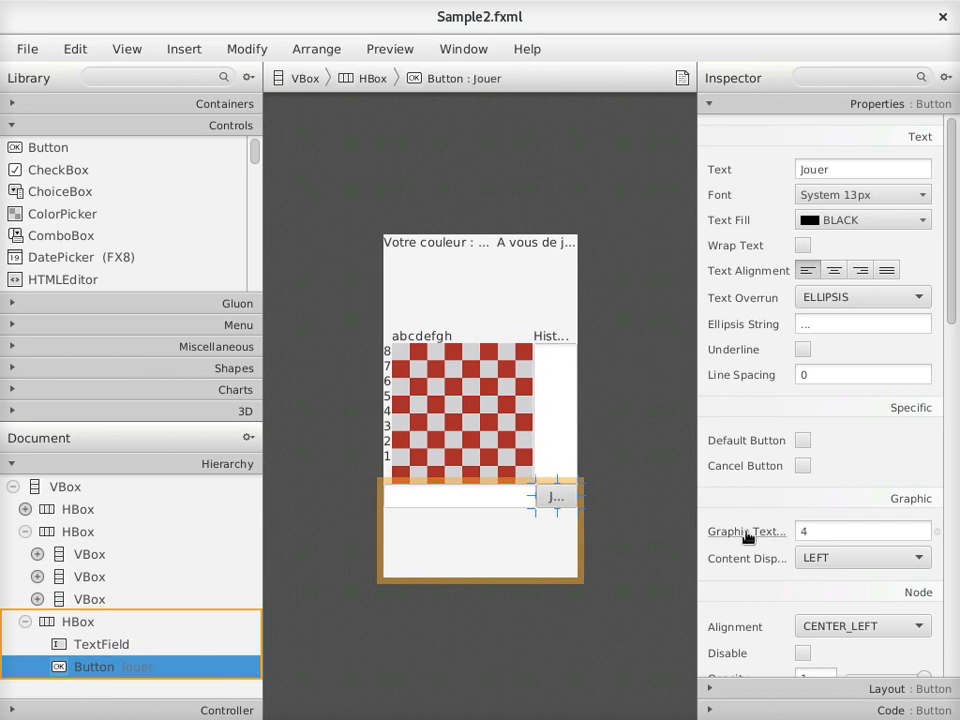
pyautogui.click(27, 622)
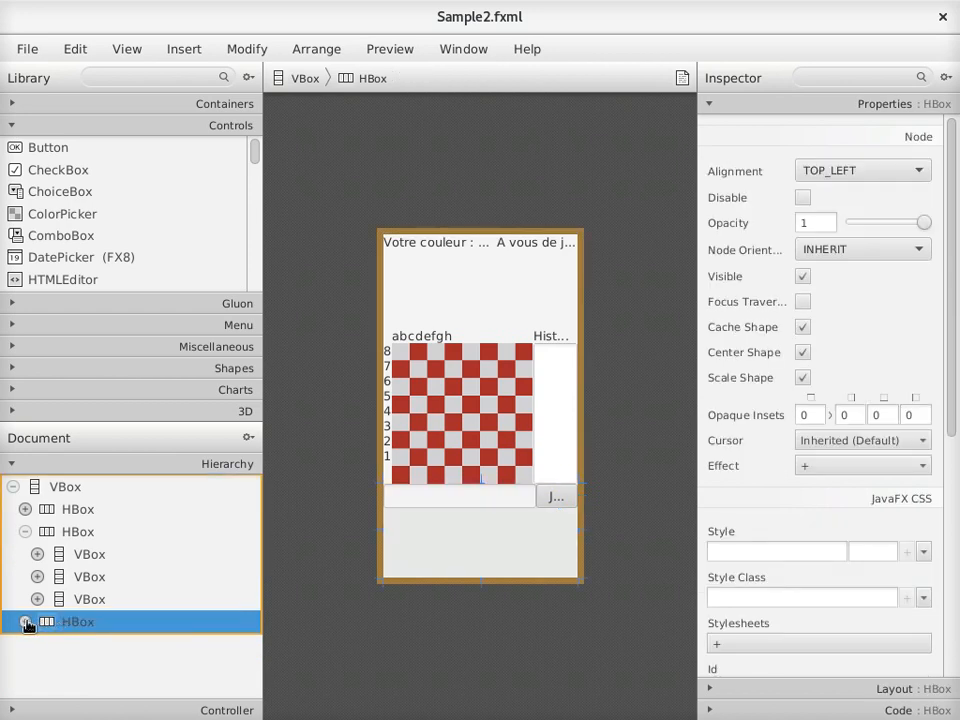
pyautogui.click(27, 622)
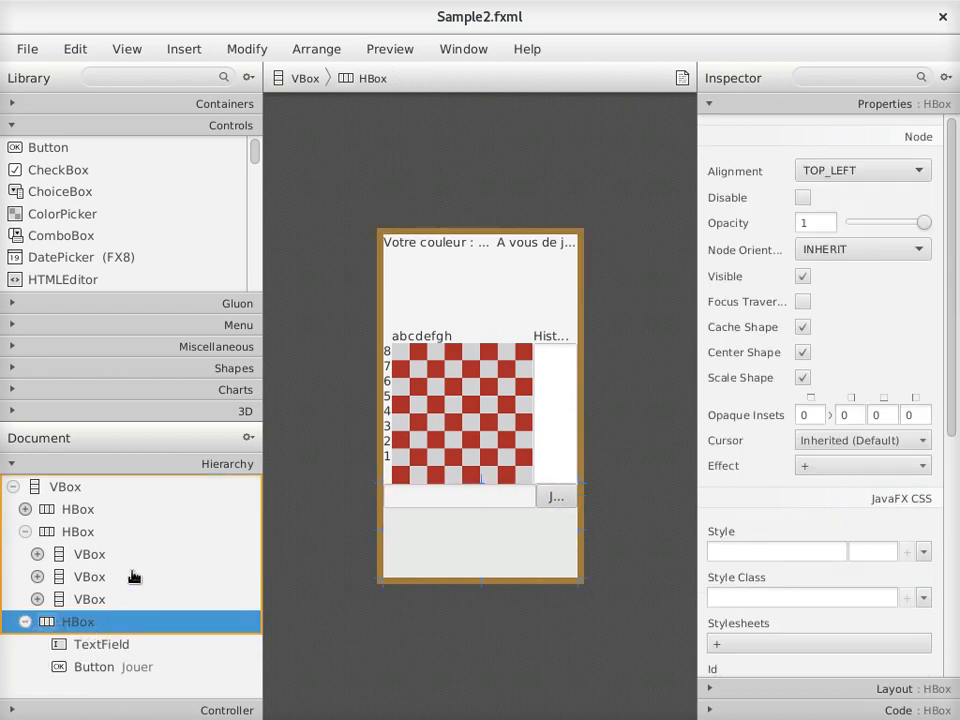
pyautogui.click(26, 622)
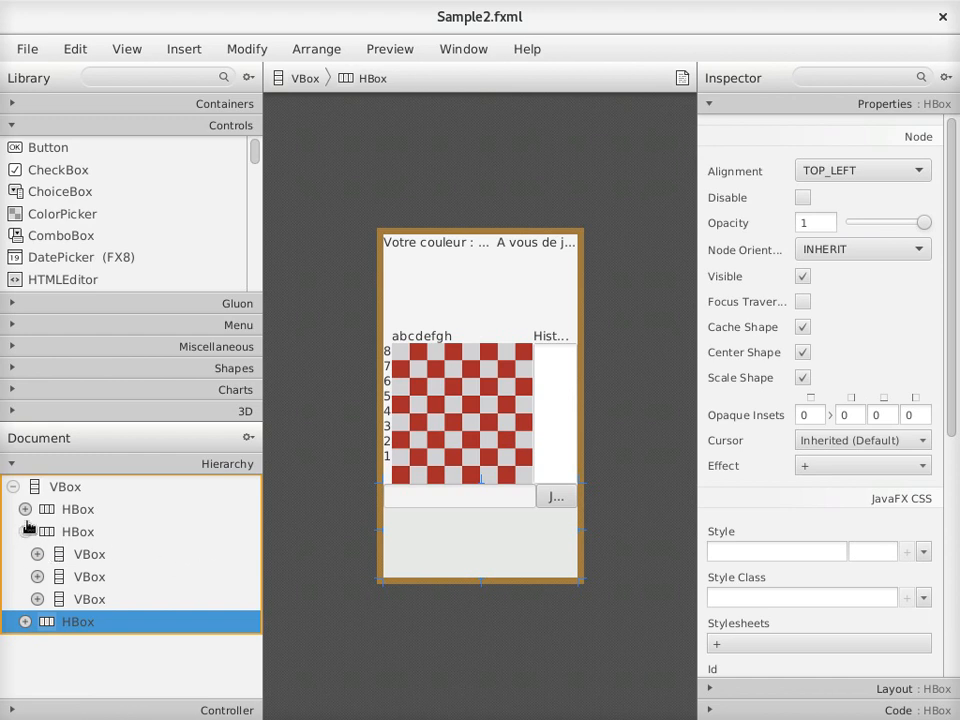
# Step: Set the preferred width and height of the first HBox in the root VBox to USE_COMPUTED_SIZE
pyautogui.click(68, 490)
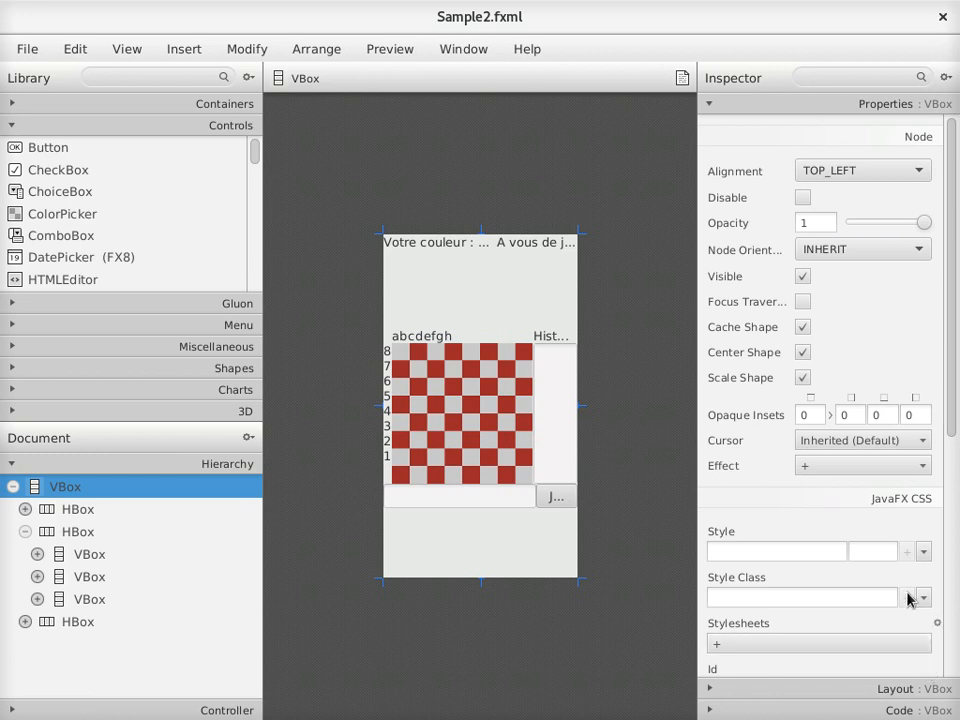
pyautogui.click(910, 689)
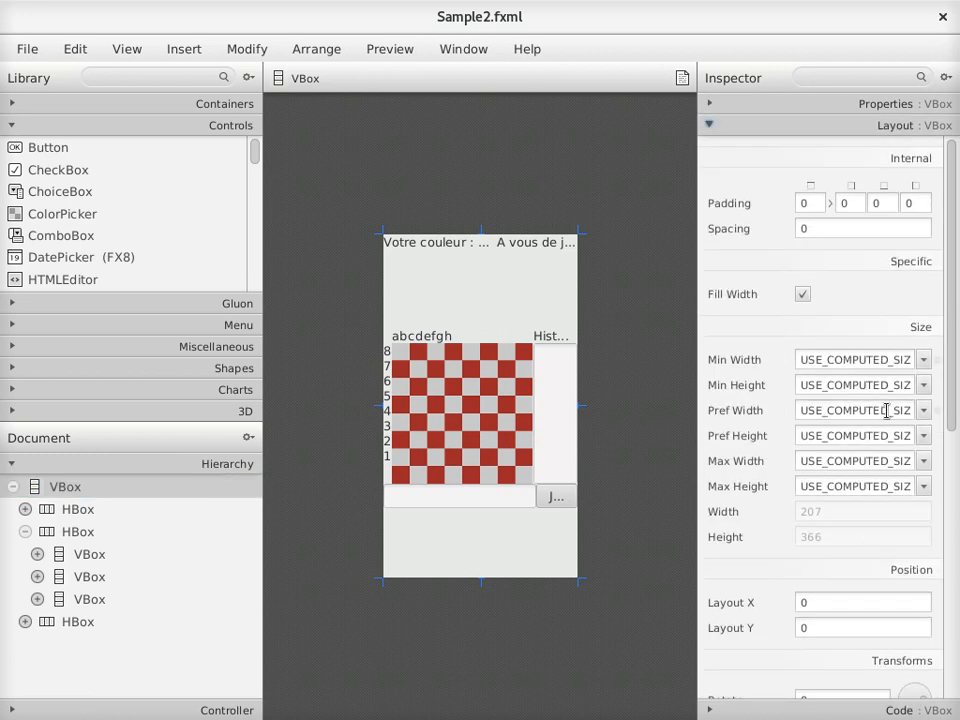
pyautogui.scroll(-5, 925, 527)
pyautogui.click(86, 512)
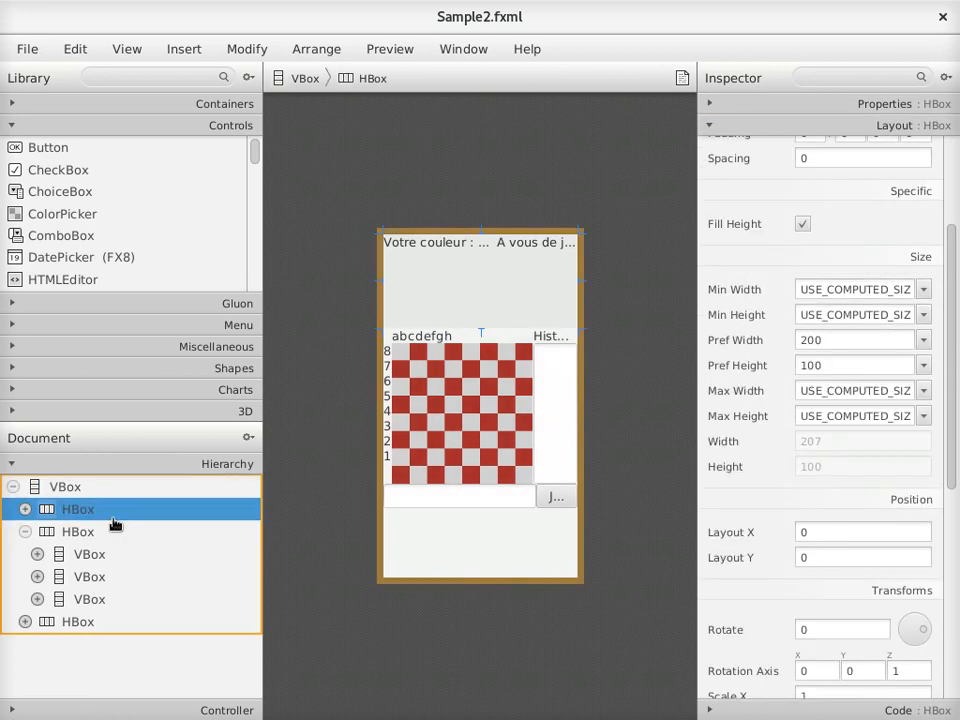
pyautogui.click(923, 340)
pyautogui.click(880, 368)
pyautogui.click(923, 365)
pyautogui.click(884, 396)
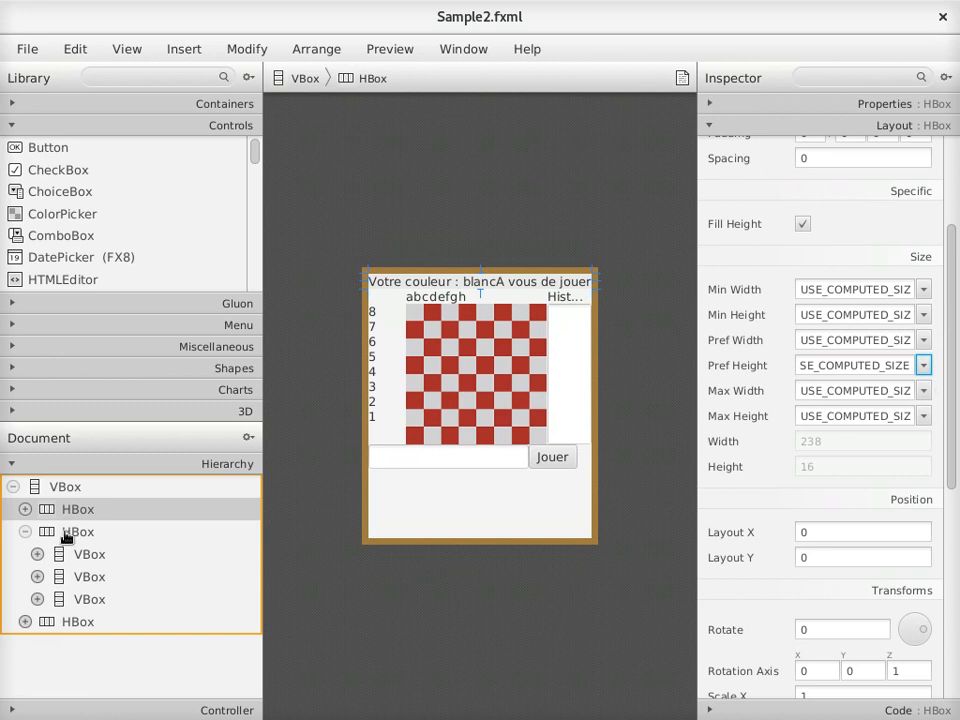
# Step: Set the preferred width and height of the middle HBox containing the three VBoxes to USE_COMPUTED_SIZE
pyautogui.click(78, 531)
pyautogui.click(923, 340)
pyautogui.click(900, 368)
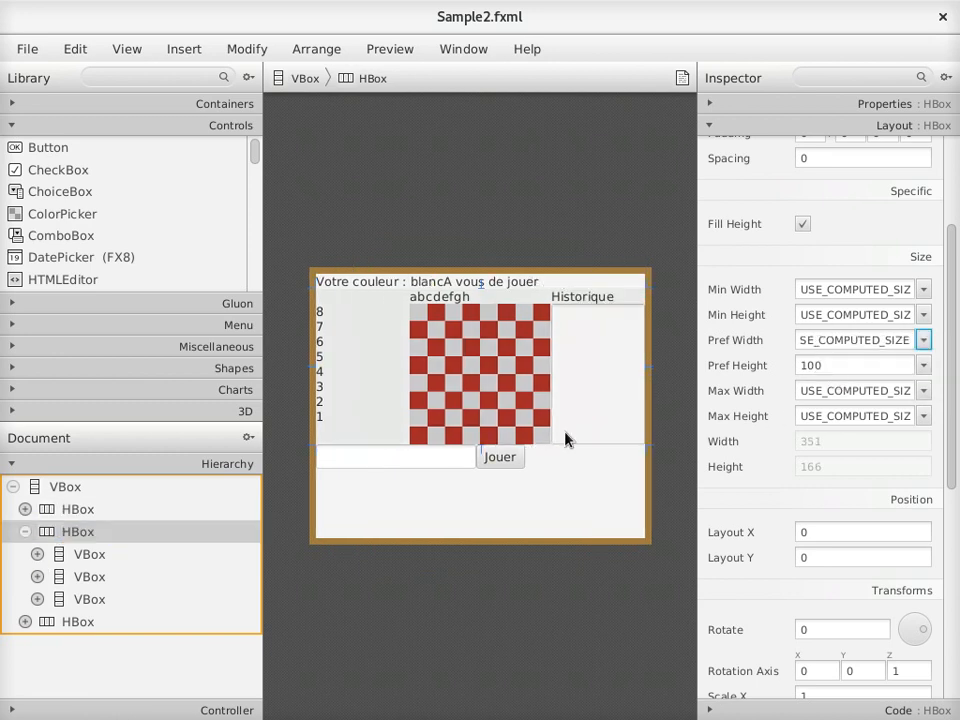
pyautogui.click(923, 365)
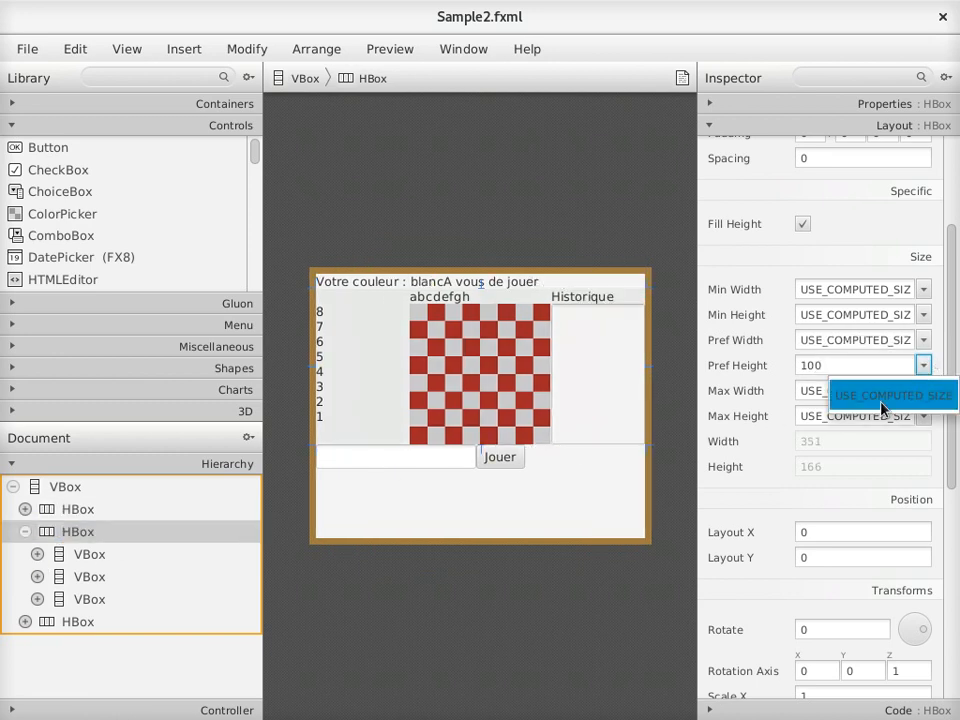
pyautogui.click(880, 392)
# Step: Set the preferred width of the row-number VBox and the chessboard VBox to USE_COMPUTED_SIZE
pyautogui.click(177, 552)
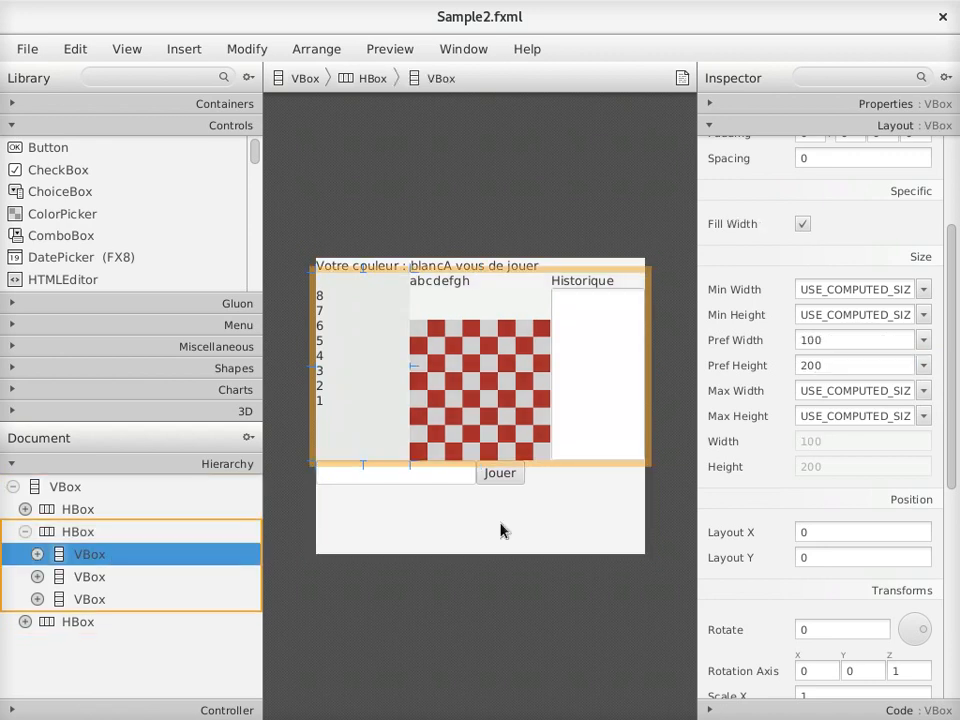
pyautogui.click(923, 340)
pyautogui.click(840, 372)
pyautogui.click(90, 576)
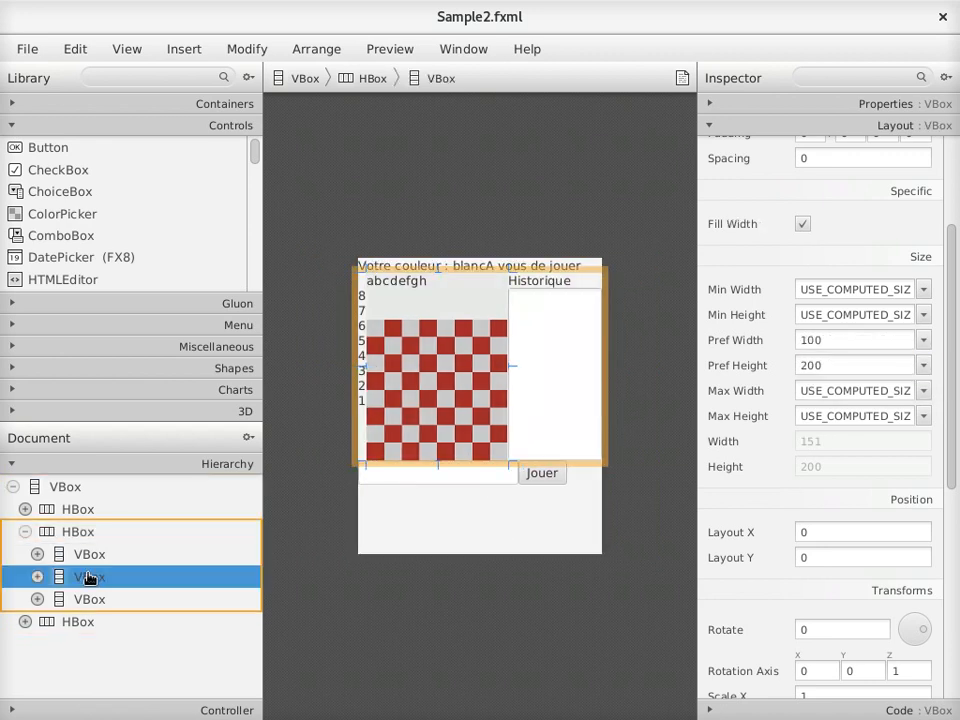
pyautogui.click(923, 340)
pyautogui.click(889, 366)
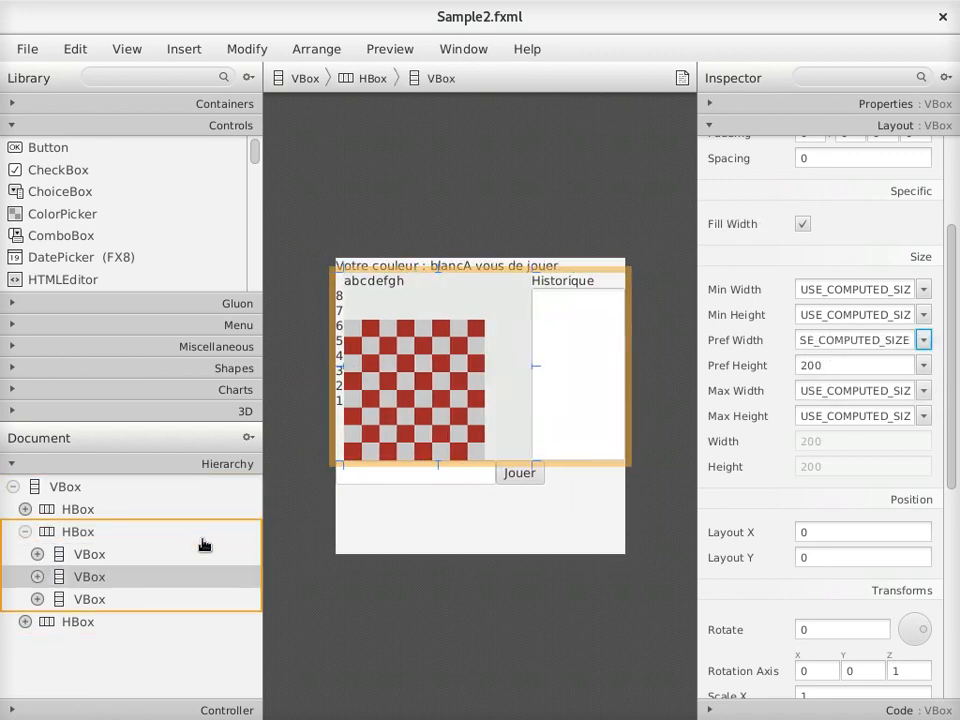
# Step: Set the preferred height of the row-number VBox and the chessboard VBox to USE_COMPUTED_SIZE
pyautogui.click(114, 554)
pyautogui.click(923, 365)
pyautogui.click(870, 394)
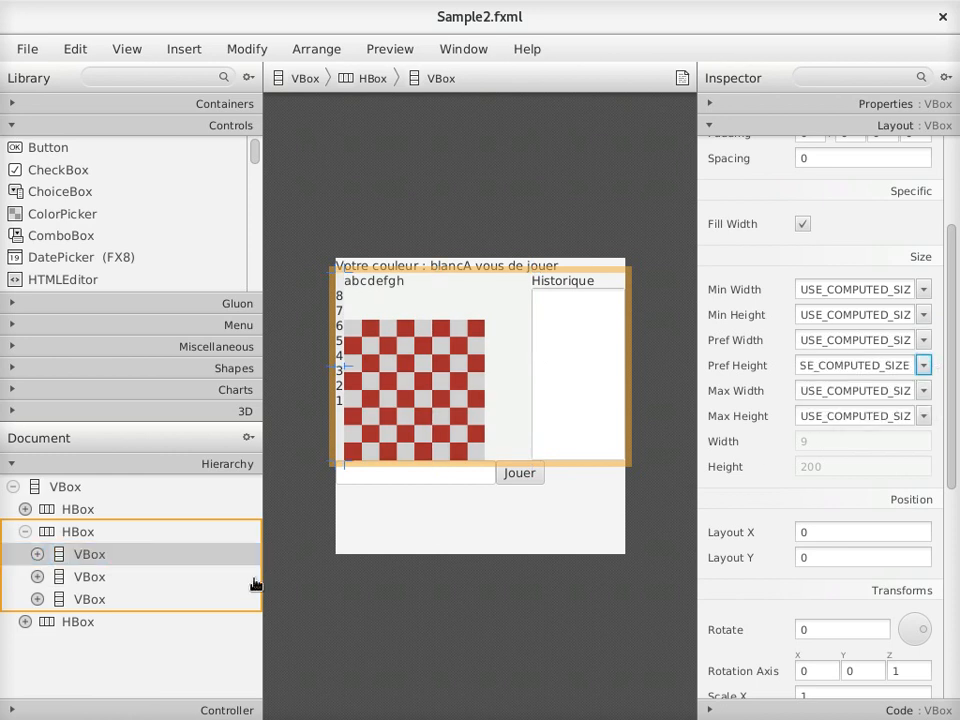
pyautogui.click(92, 577)
pyautogui.click(923, 365)
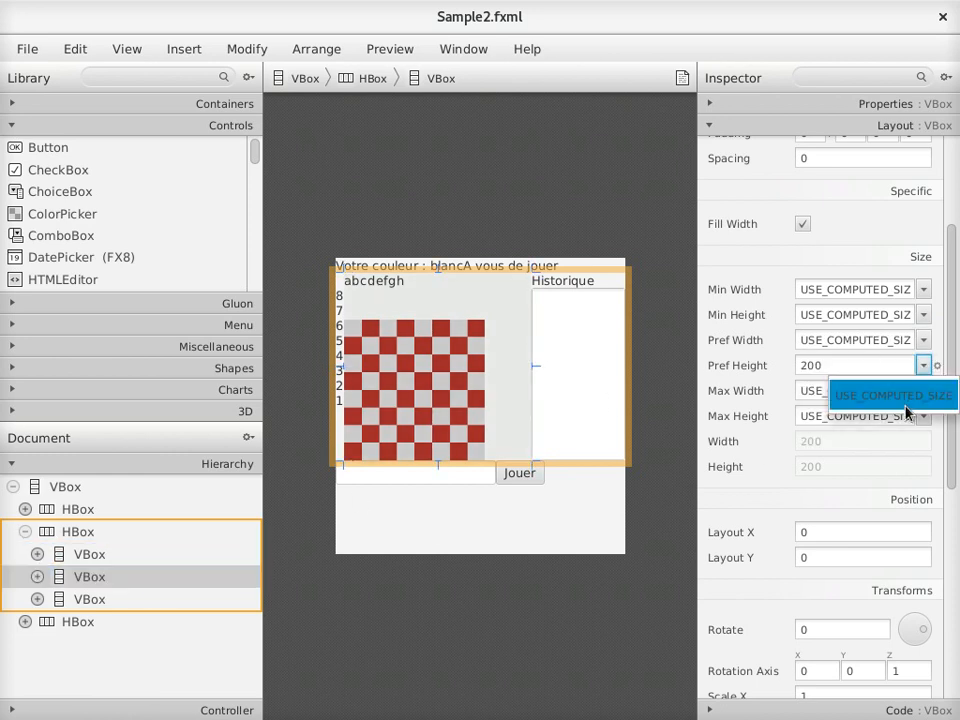
pyautogui.click(870, 392)
# Step: Set the preferred width and height of the Historique VBox to USE_COMPUTED_SIZE
pyautogui.click(92, 603)
pyautogui.click(923, 340)
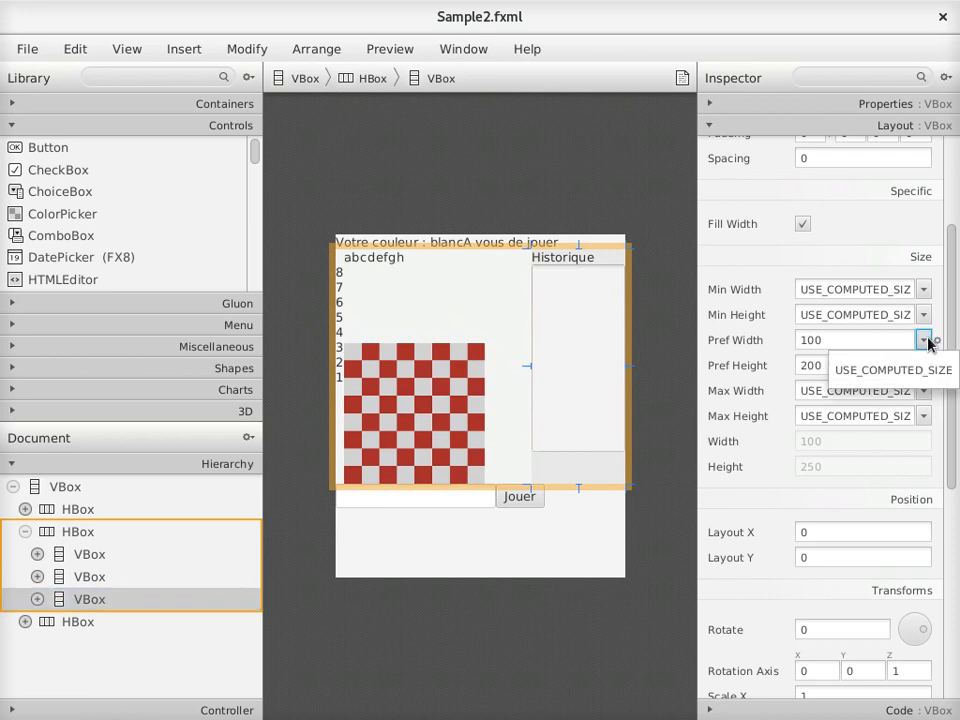
pyautogui.click(893, 370)
pyautogui.click(924, 365)
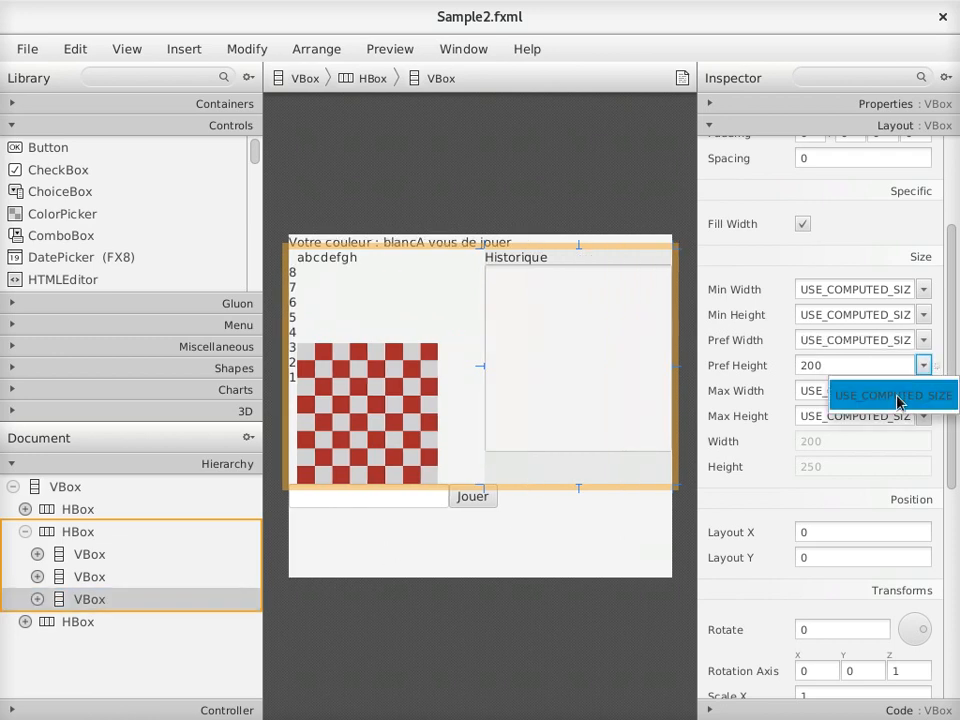
pyautogui.click(896, 395)
# Step: Set the preferred width and height of the bottom HBox with the Jouer button to USE_COMPUTED_SIZE
pyautogui.click(80, 622)
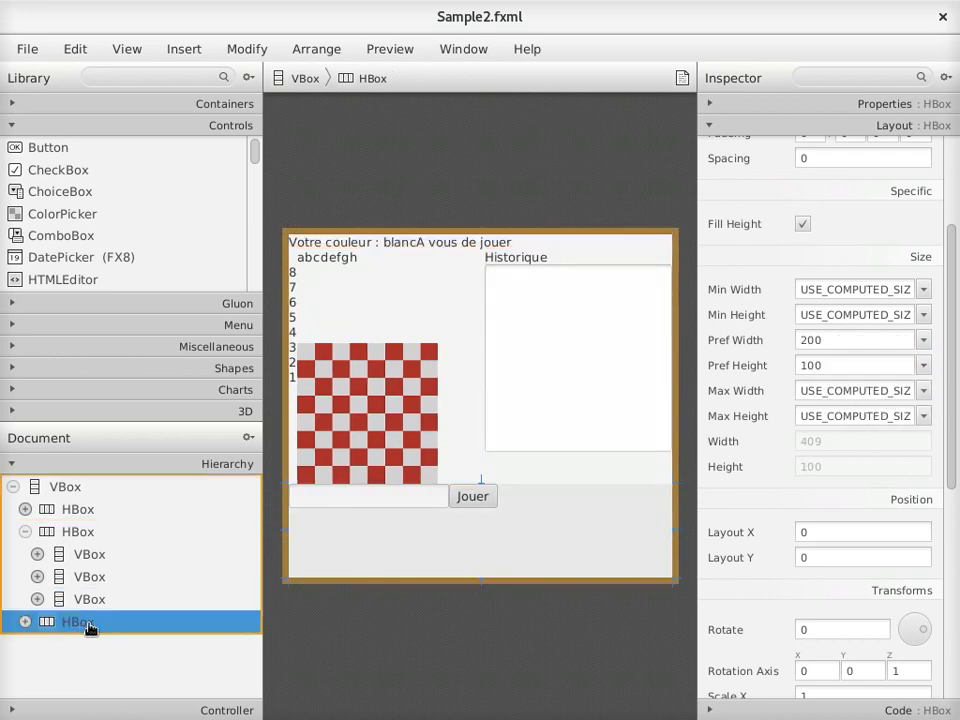
pyautogui.click(923, 340)
pyautogui.click(896, 370)
pyautogui.click(924, 365)
pyautogui.click(906, 394)
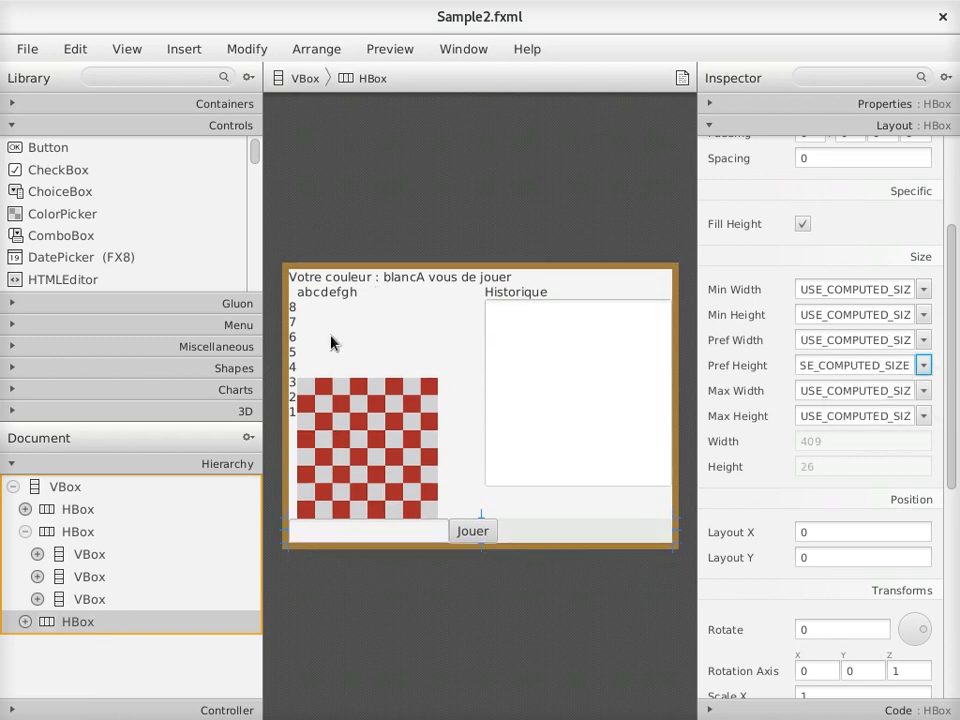
# Step: Set the preferred width and height of the column-letter HBox inside the chessboard VBox to USE_COMPUTED_SIZE
pyautogui.click(37, 554)
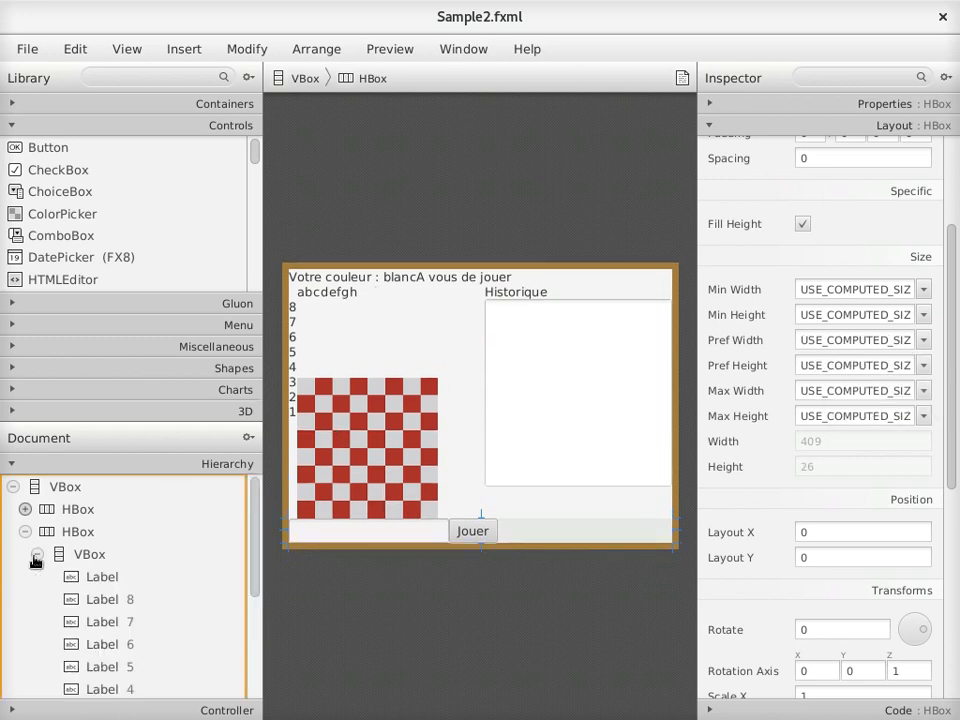
pyautogui.click(37, 554)
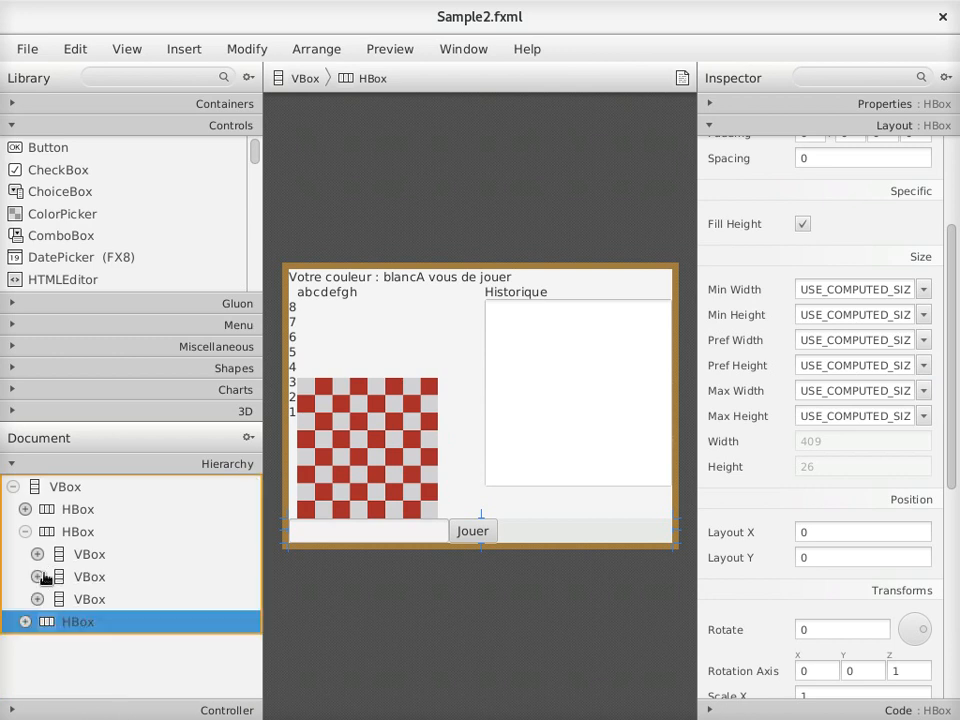
pyautogui.click(39, 577)
pyautogui.click(100, 600)
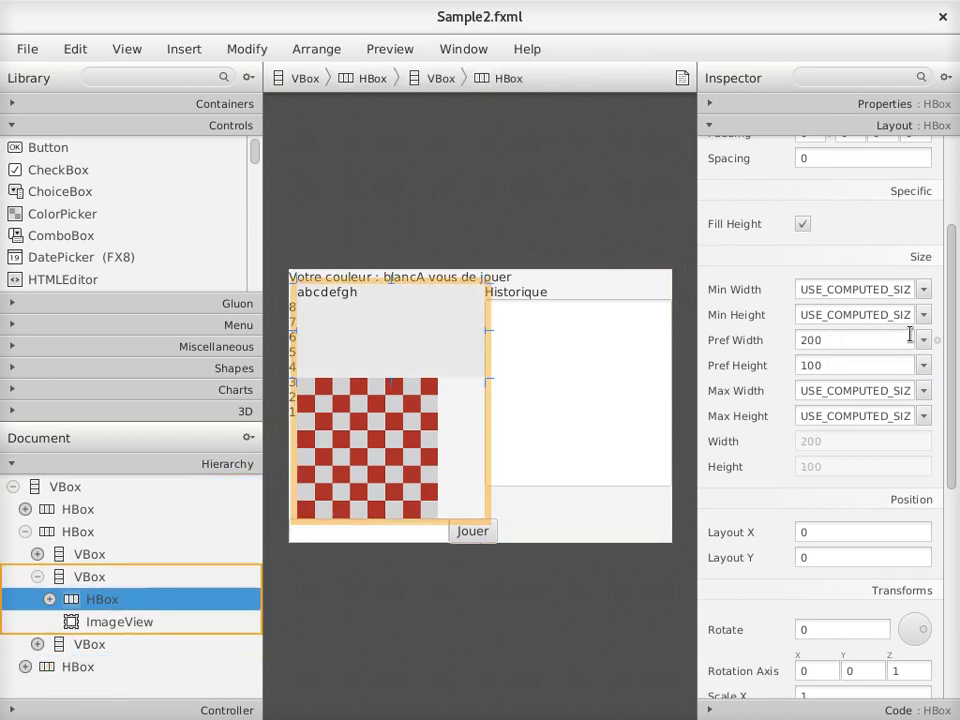
pyautogui.click(889, 369)
pyautogui.click(924, 365)
pyautogui.click(890, 394)
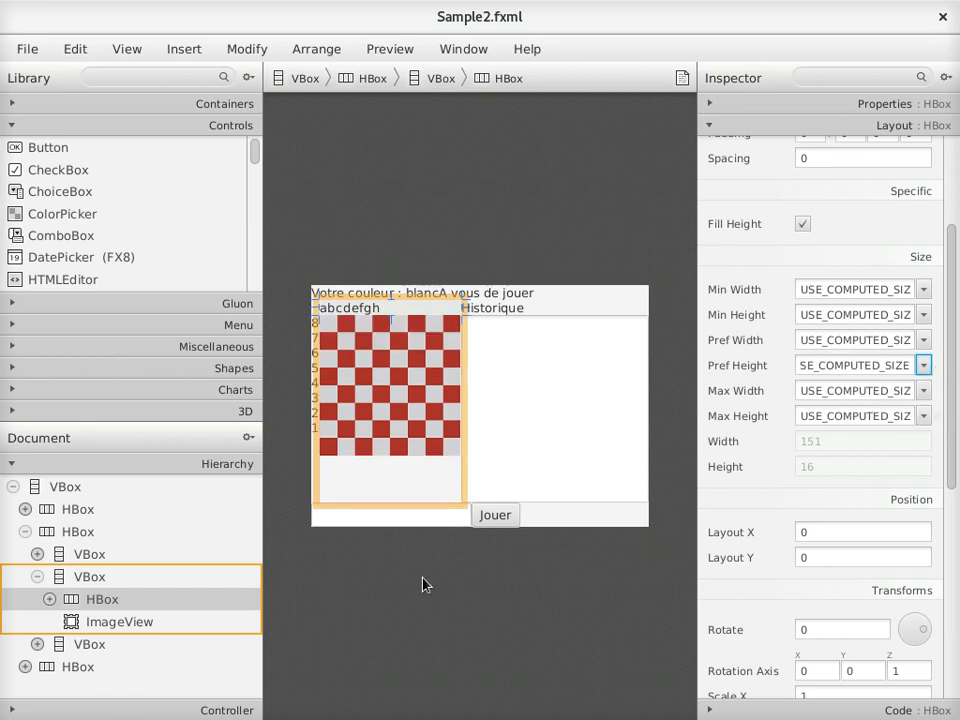
# Step: Set the chessboard ImageView's fit width and fit height to 400
pyautogui.click(130, 622)
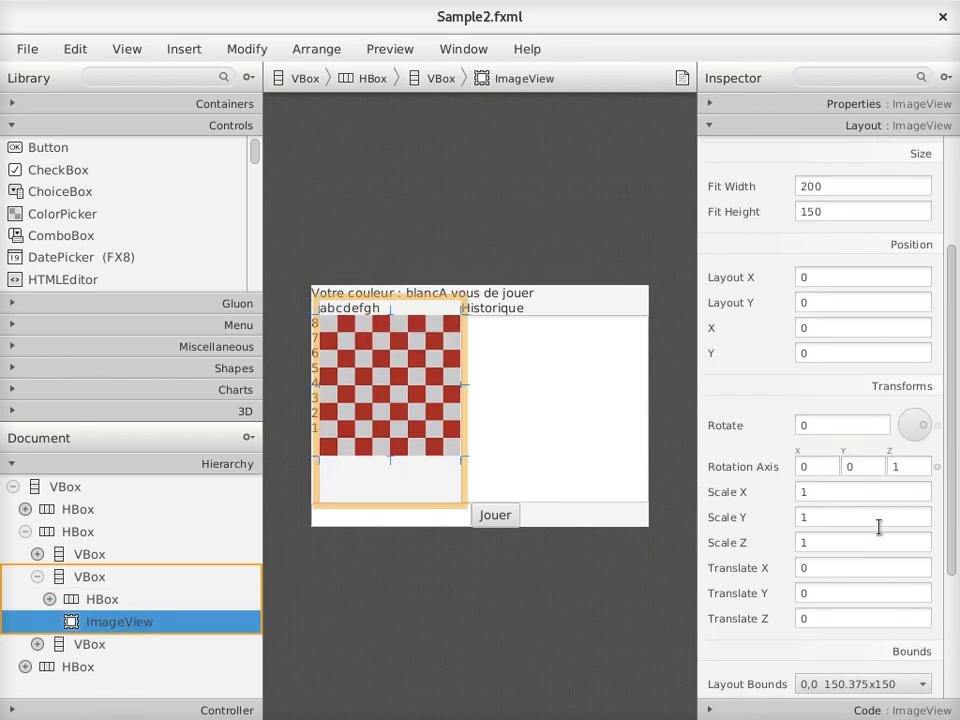
pyautogui.scroll(5, 888, 256)
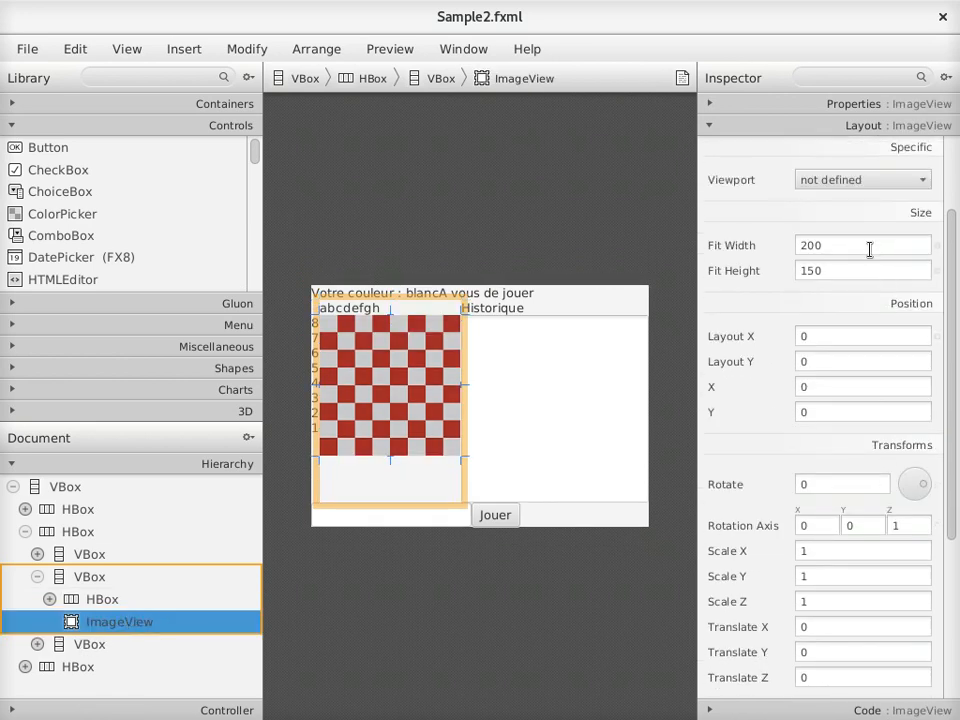
pyautogui.doubleClick(858, 350)
pyautogui.write('4')
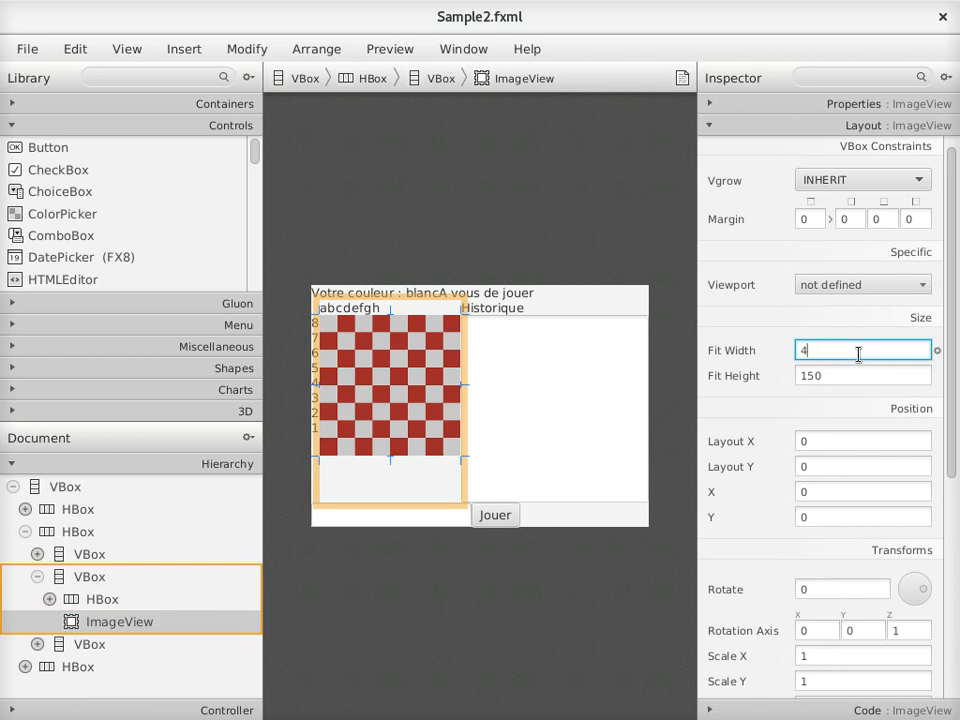
pyautogui.doubleClick(834, 375)
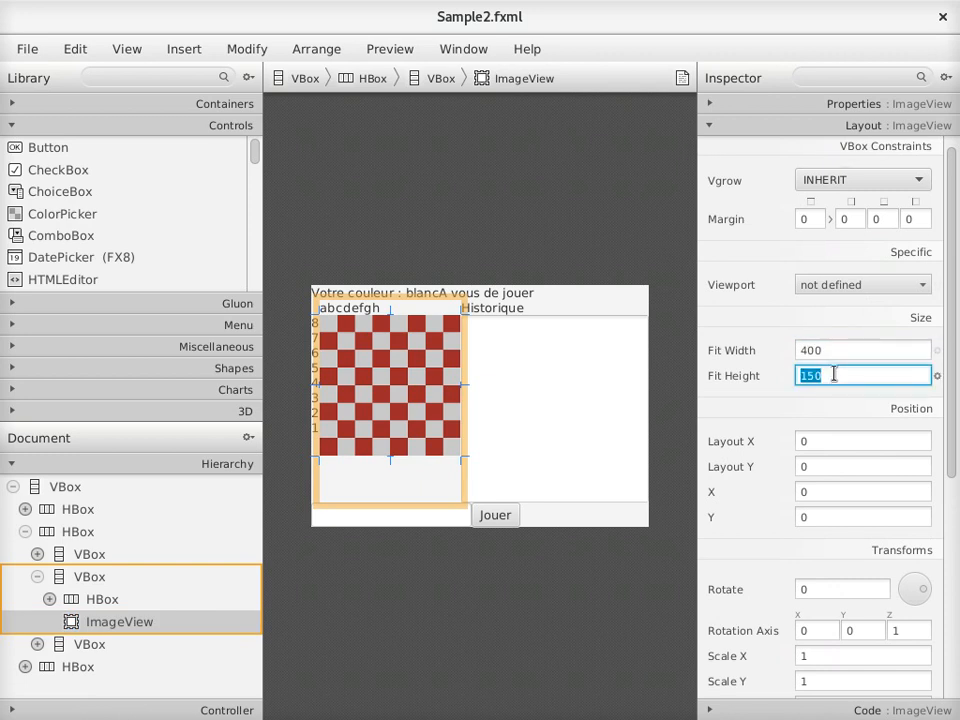
pyautogui.write('400')
pyautogui.press('Return')
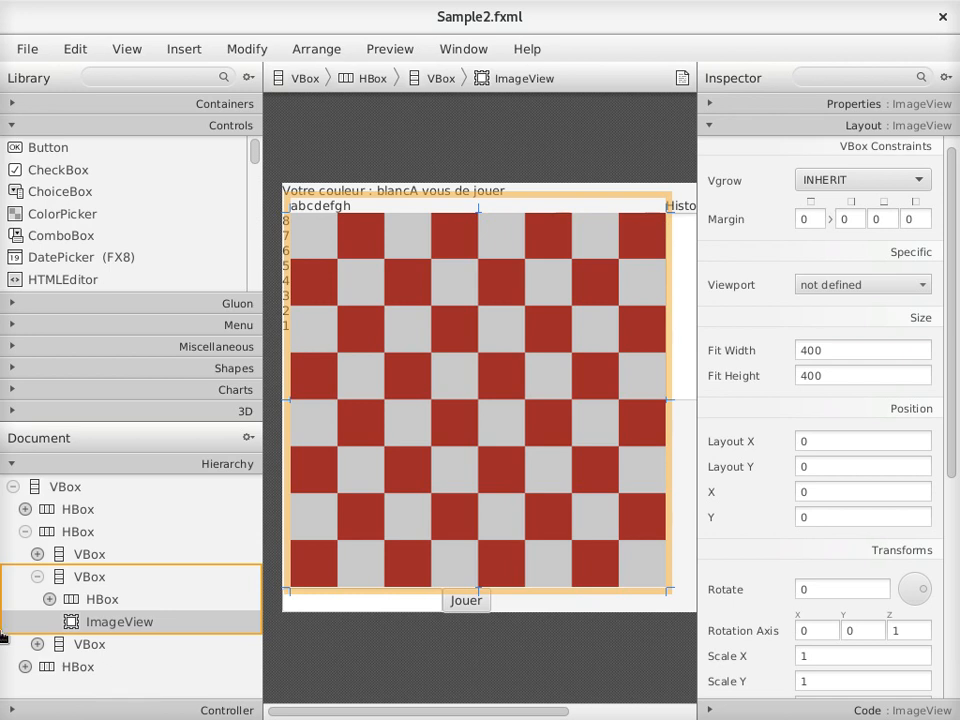
# Step: Set the preferred width and height of the TextArea below the Historique label to USE_COMPUTED_SIZE
pyautogui.click(25, 531)
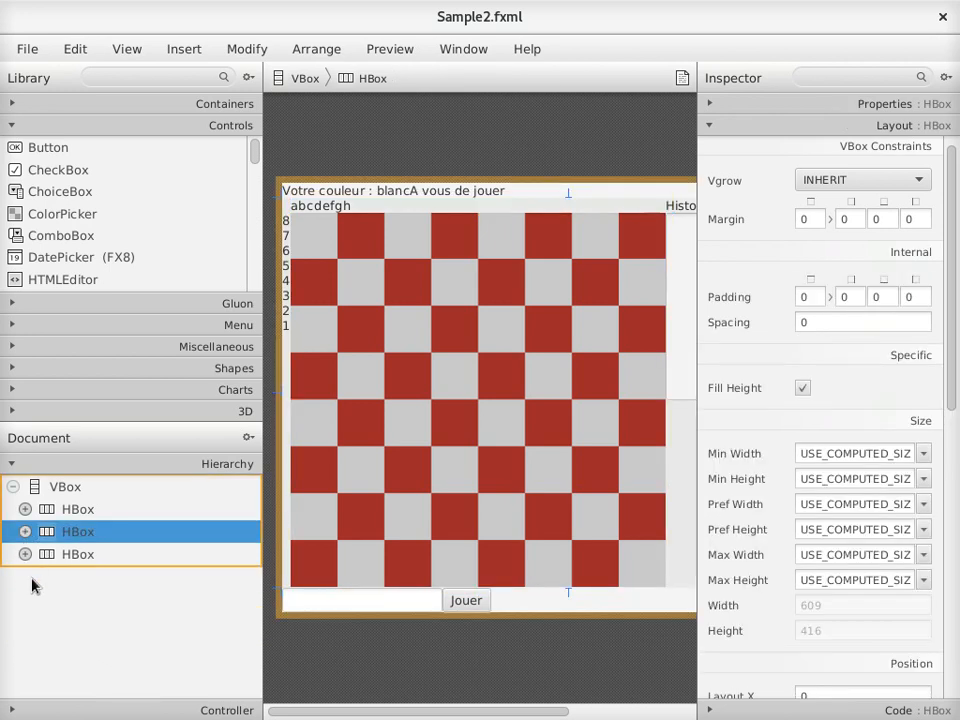
pyautogui.click(25, 554)
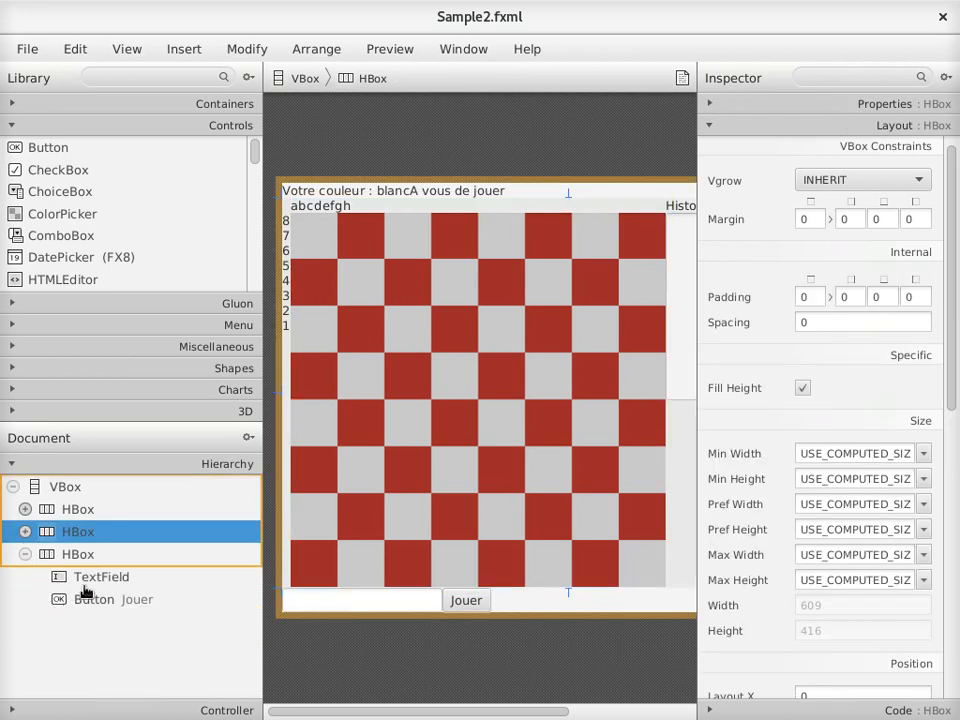
pyautogui.click(25, 554)
pyautogui.click(25, 531)
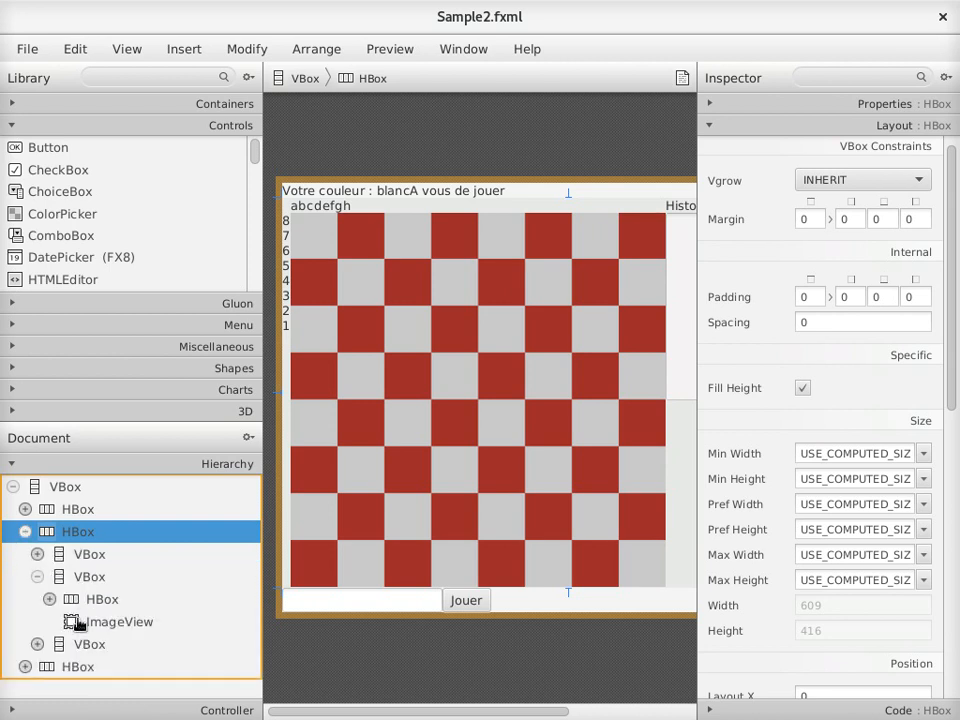
pyautogui.click(37, 644)
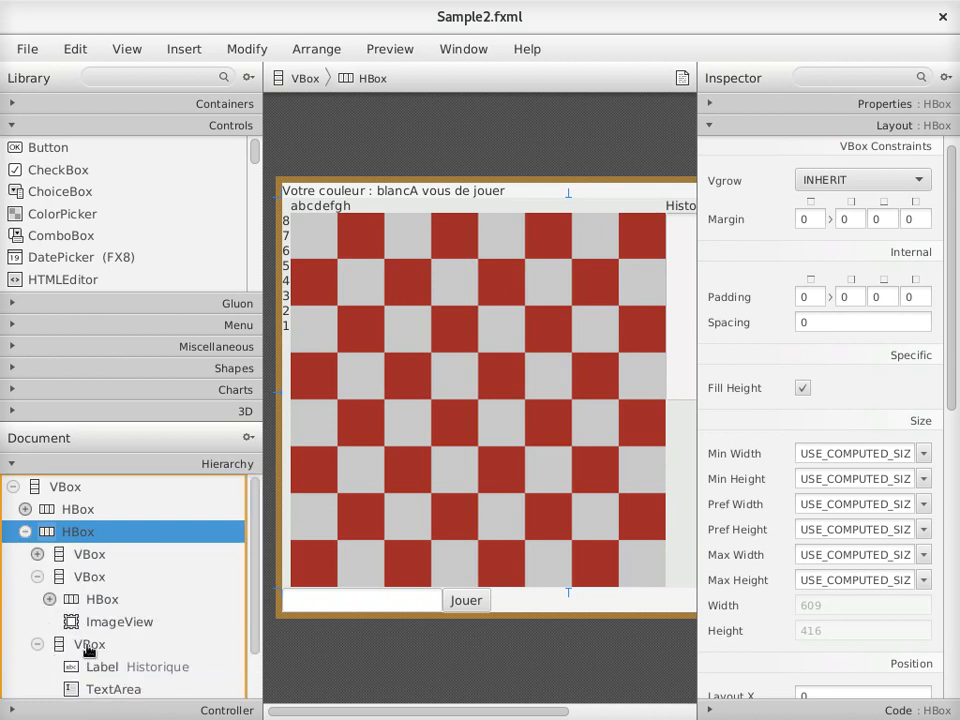
pyautogui.scroll(-1, 90, 655)
pyautogui.click(119, 665)
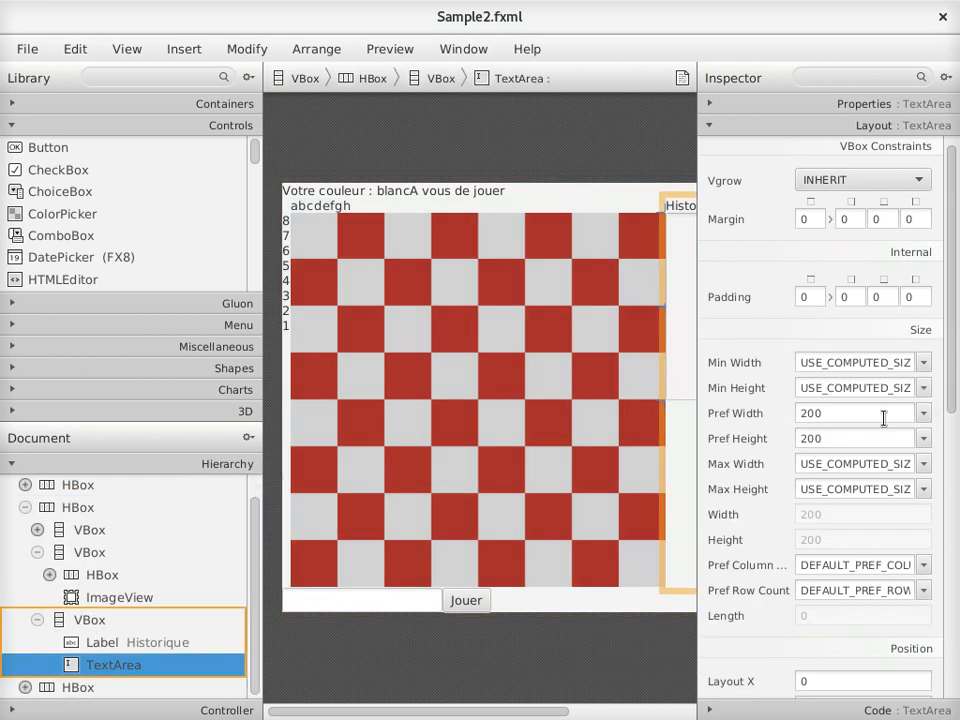
pyautogui.click(924, 413)
pyautogui.click(912, 443)
pyautogui.click(924, 438)
pyautogui.click(880, 462)
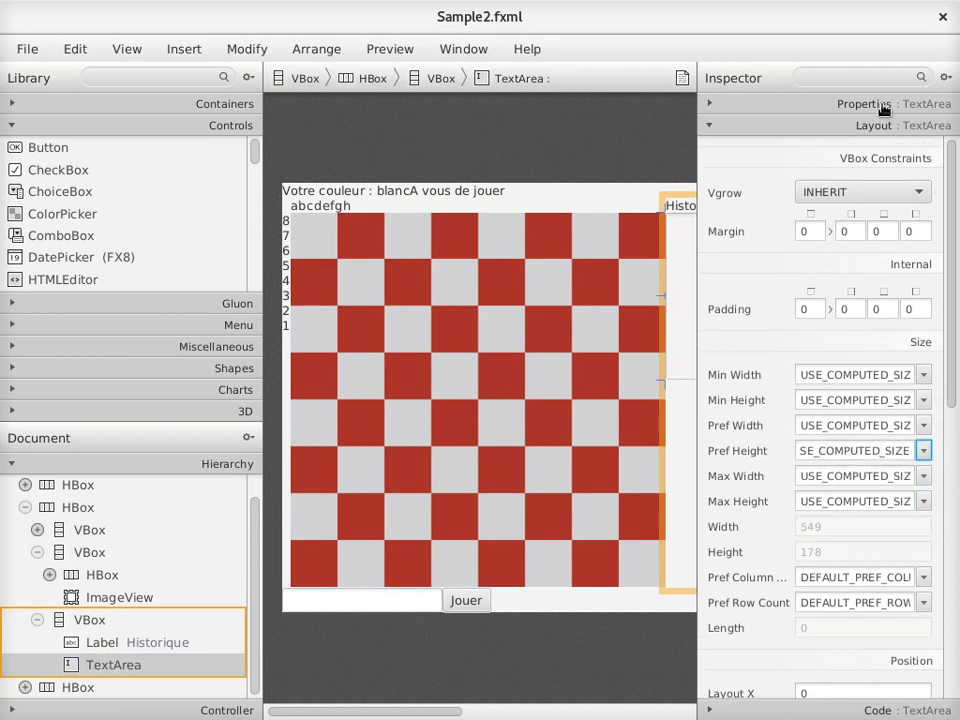
# Step: Disable the Editable and Focus Traversable properties of the history TextArea
pyautogui.click(884, 105)
pyautogui.click(801, 363)
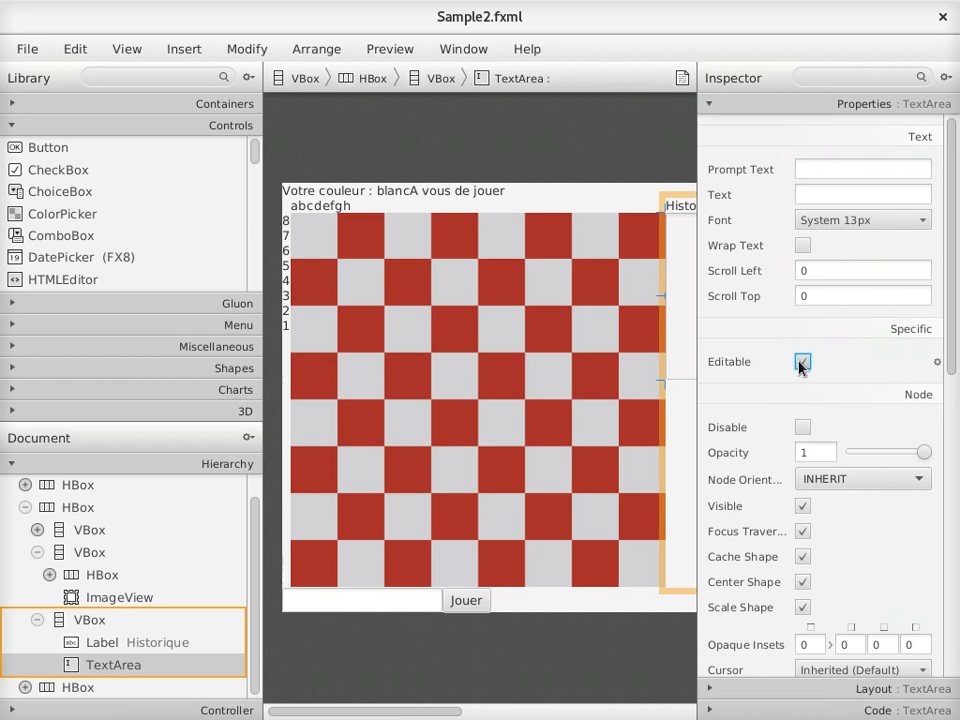
pyautogui.scroll(-1, 758, 482)
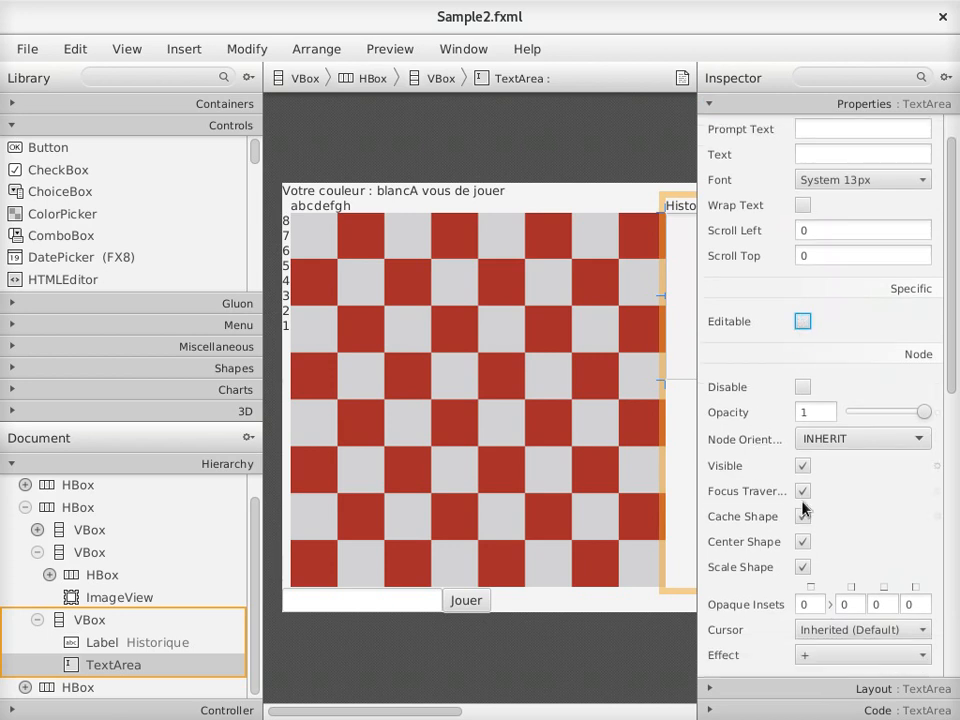
pyautogui.click(802, 491)
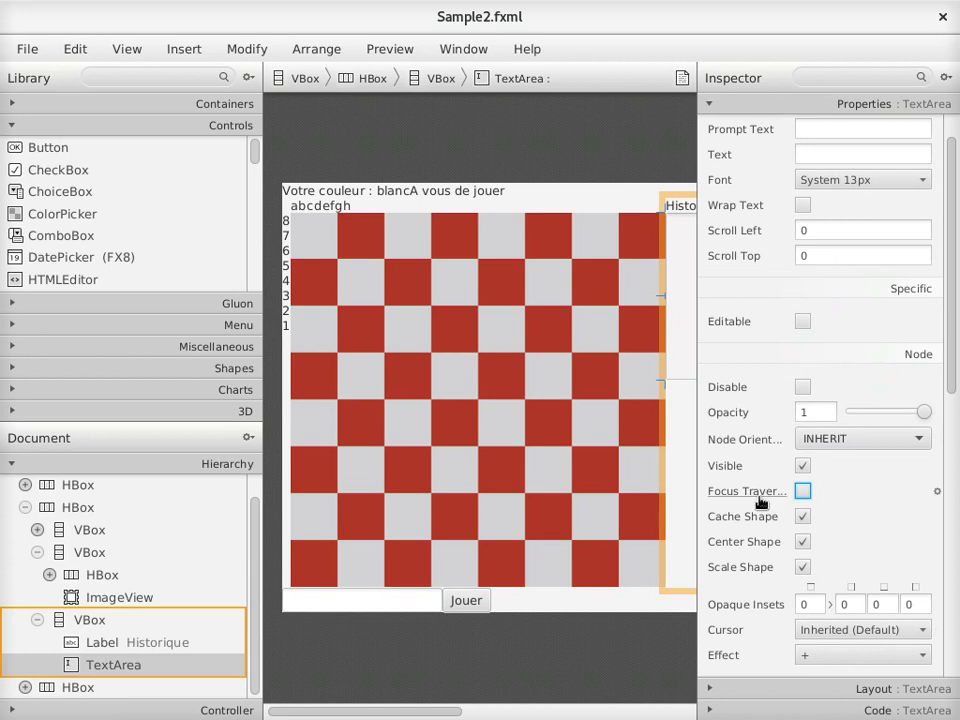
# Step: Save Sample2.fxml and close SceneBuilder to return to Eclipse
pyautogui.hotkey('ctrl', 's')
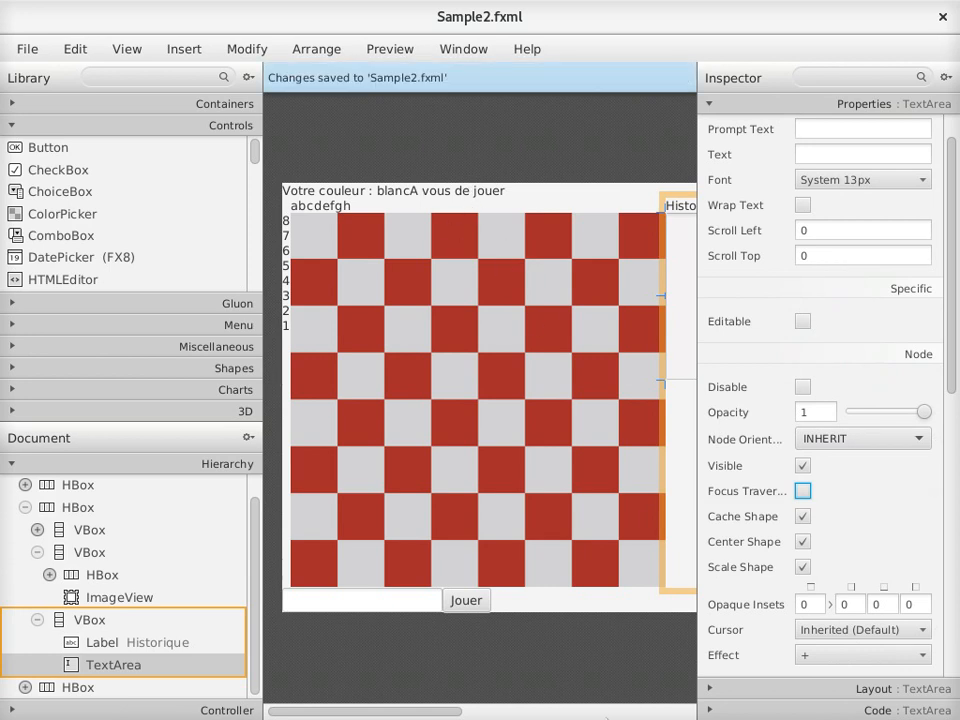
pyautogui.moveTo(447, 712); pyautogui.dragTo(396, 717)
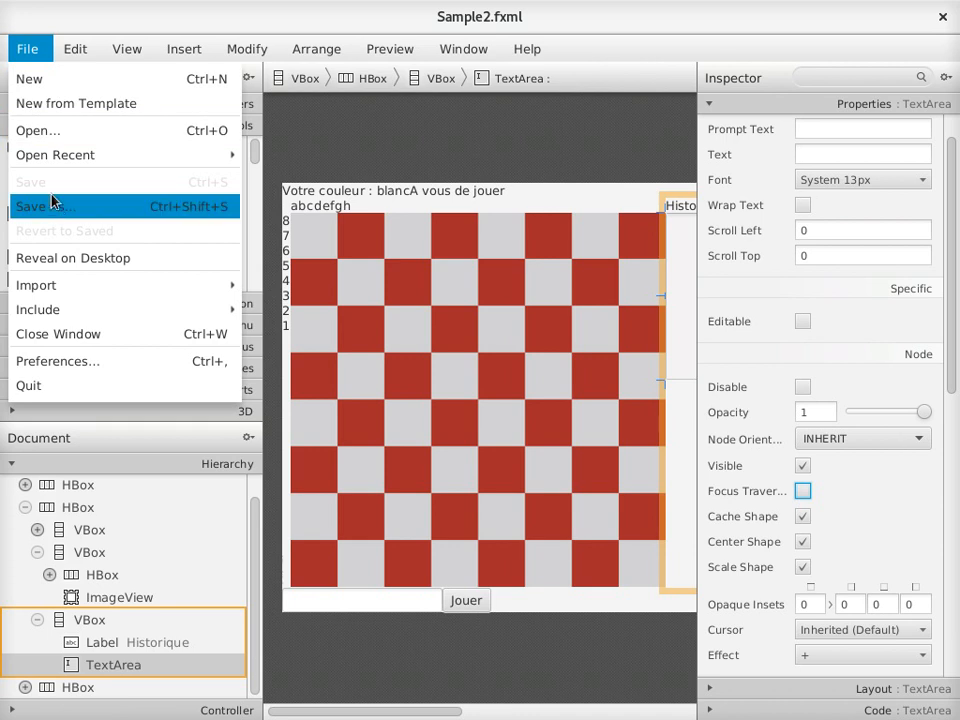
pyautogui.click(318, 28)
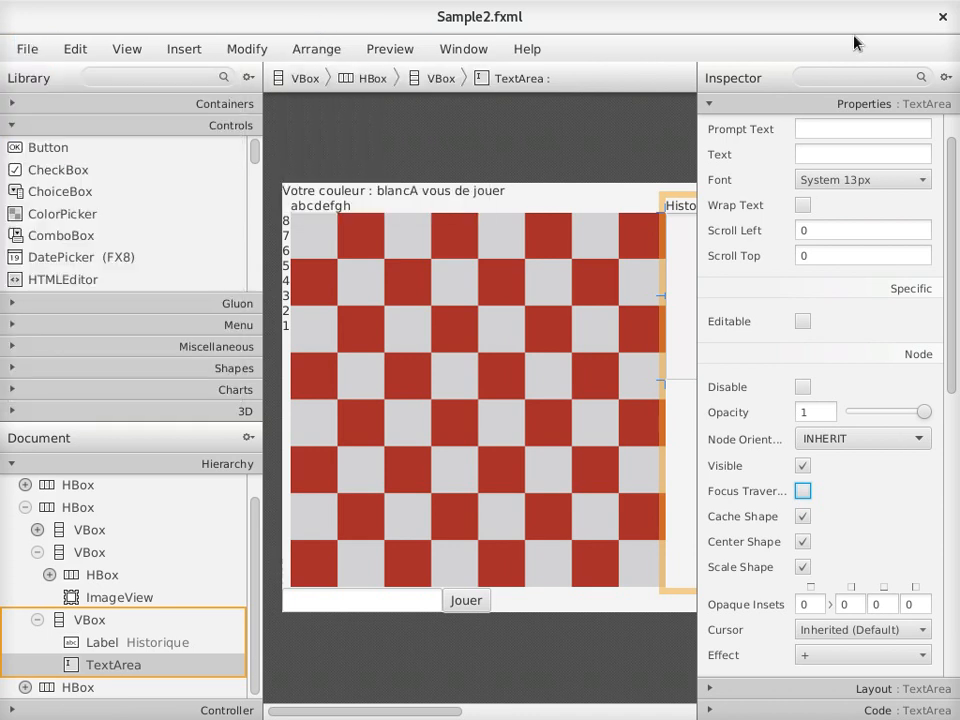
pyautogui.click(941, 16)
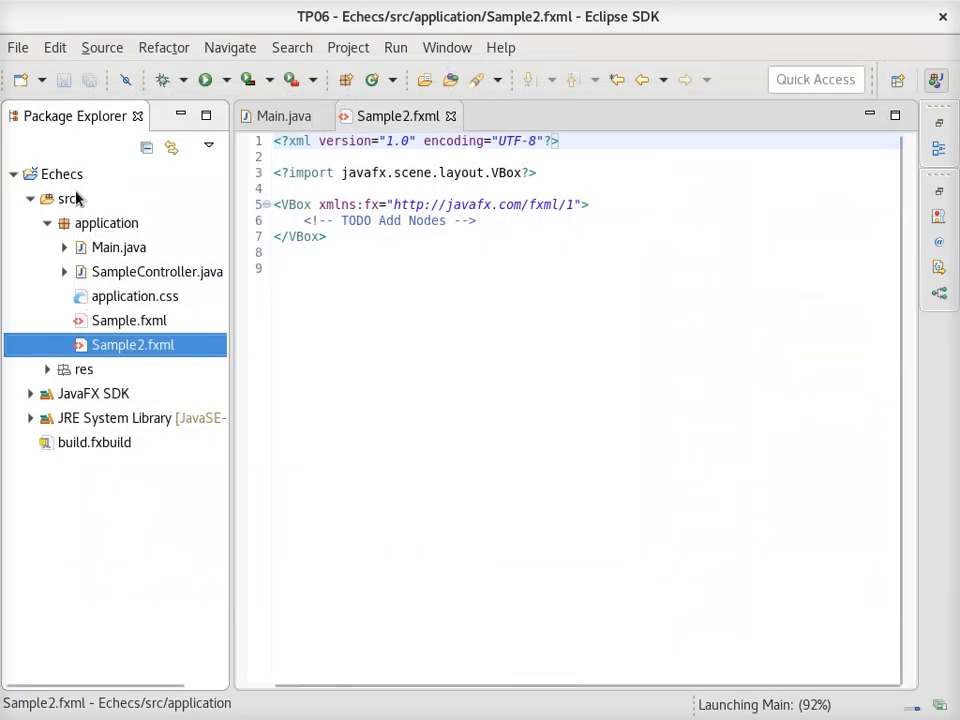
# Step: Show the updated Sample2.fxml source in the editor and minimize the Package Explorer to widen the code view
pyautogui.rightClick(107, 347)
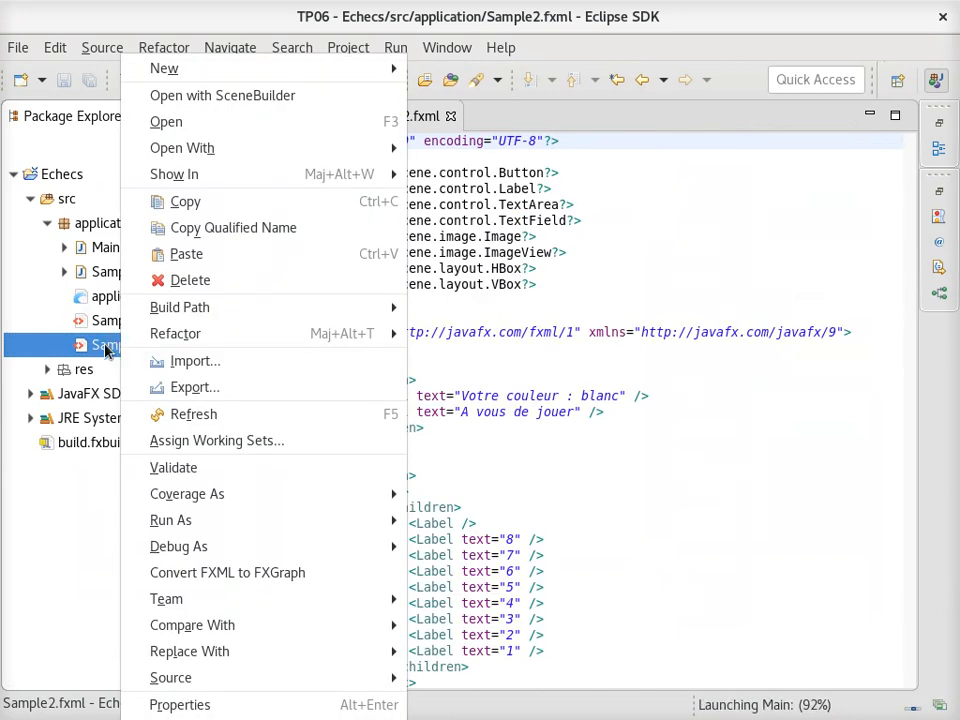
pyautogui.click(107, 351)
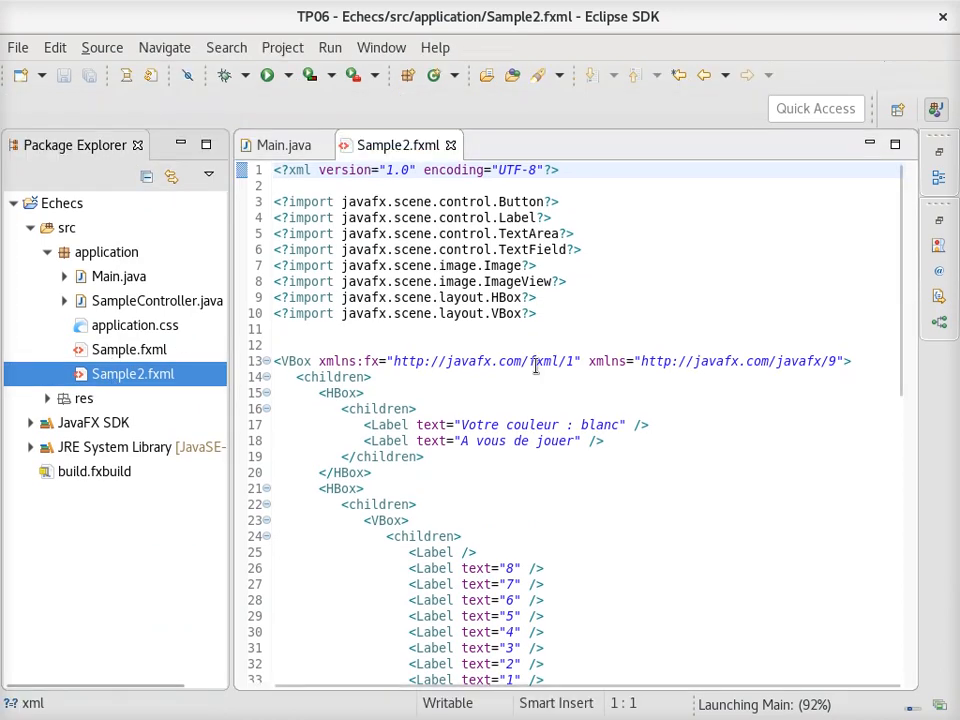
pyautogui.click(180, 144)
# Step: Review the generated FXML in Sample2.fxml, examining the imports, the Jouer button's mnemonicParsing attribute and the ImageView's pickOnBounds and preserveRatio attributes
pyautogui.scroll(-2, 481, 330)
pyautogui.scroll(-12, 481, 330)
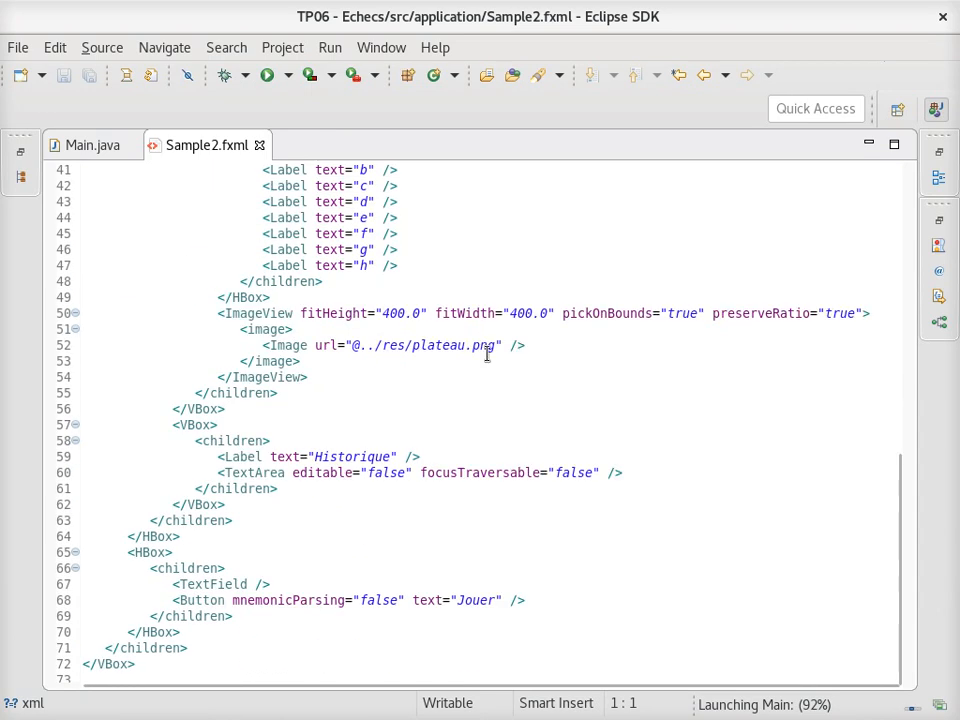
pyautogui.scroll(13, 488, 350)
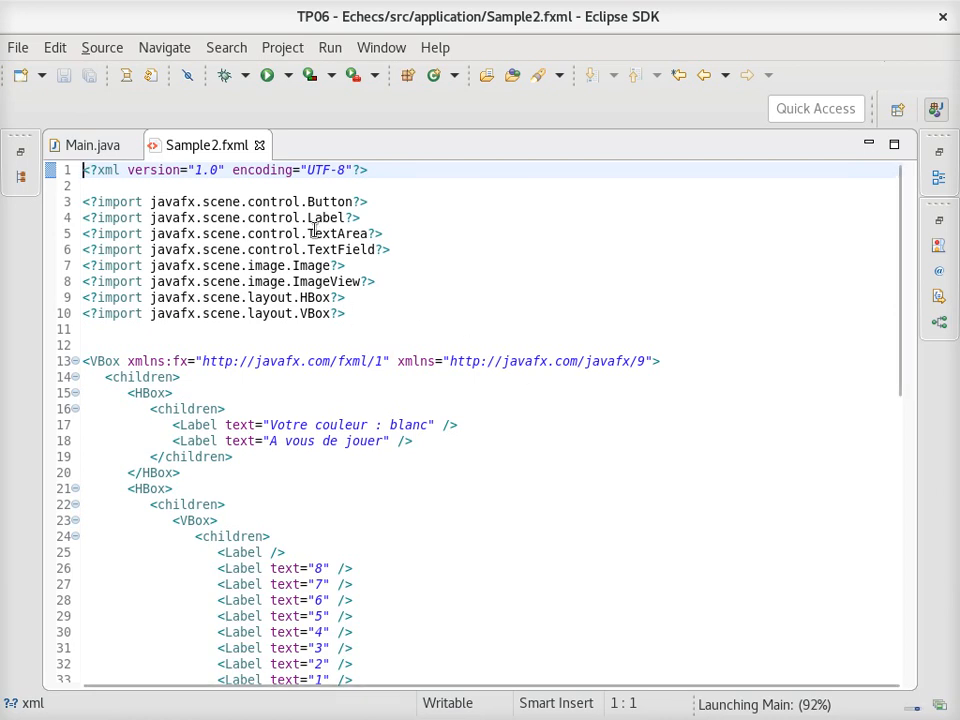
pyautogui.moveTo(349, 313); pyautogui.dragTo(330, 336)
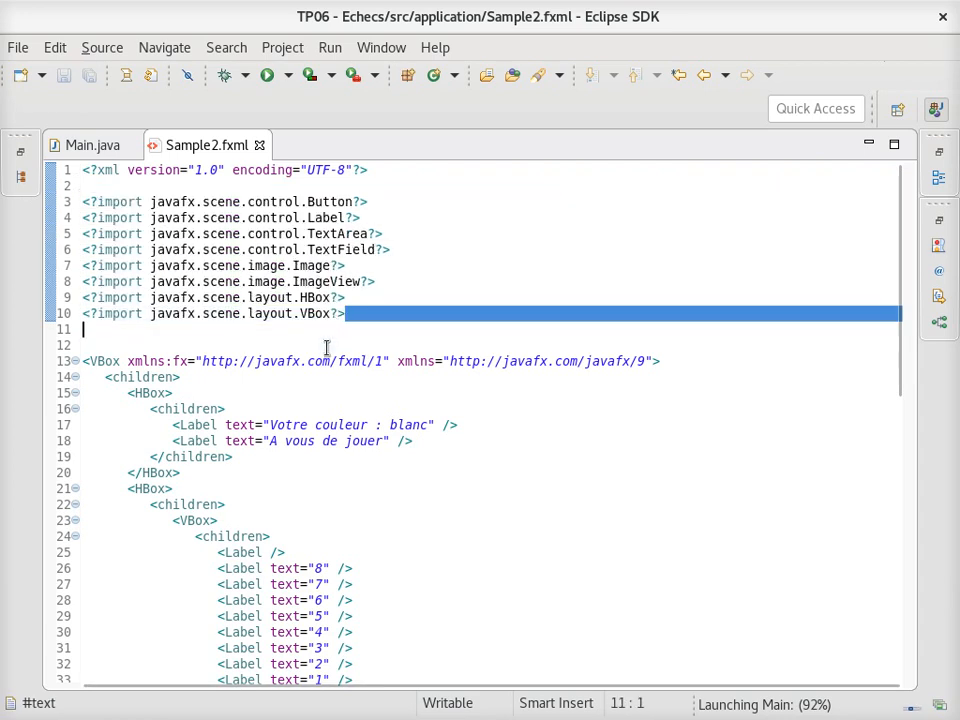
pyautogui.click(326, 345)
pyautogui.scroll(-13, 360, 354)
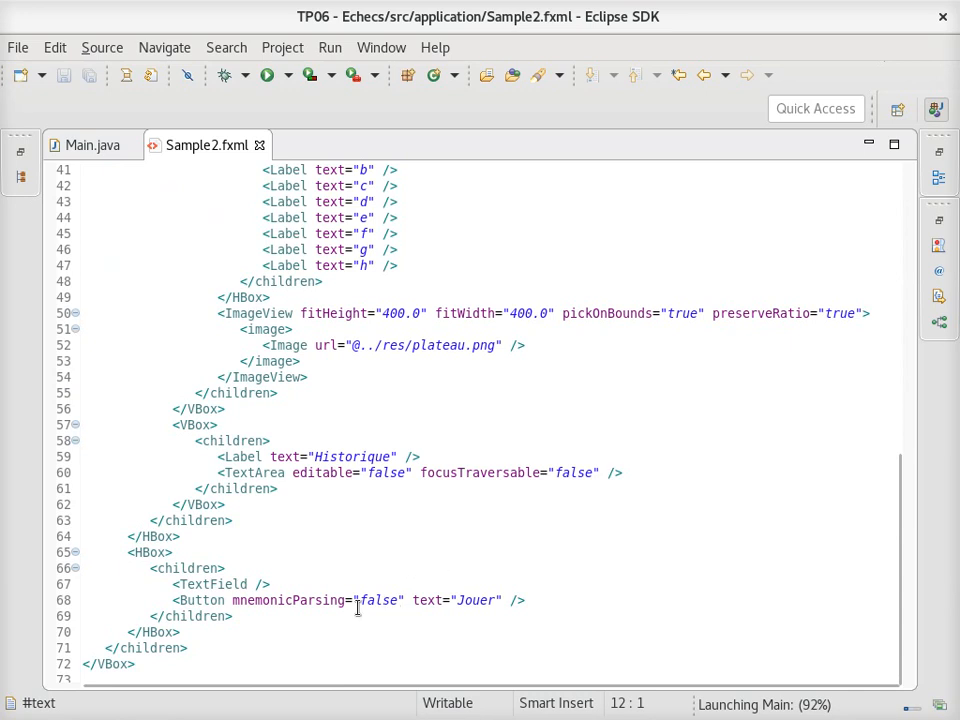
pyautogui.moveTo(404, 600); pyautogui.dragTo(240, 600)
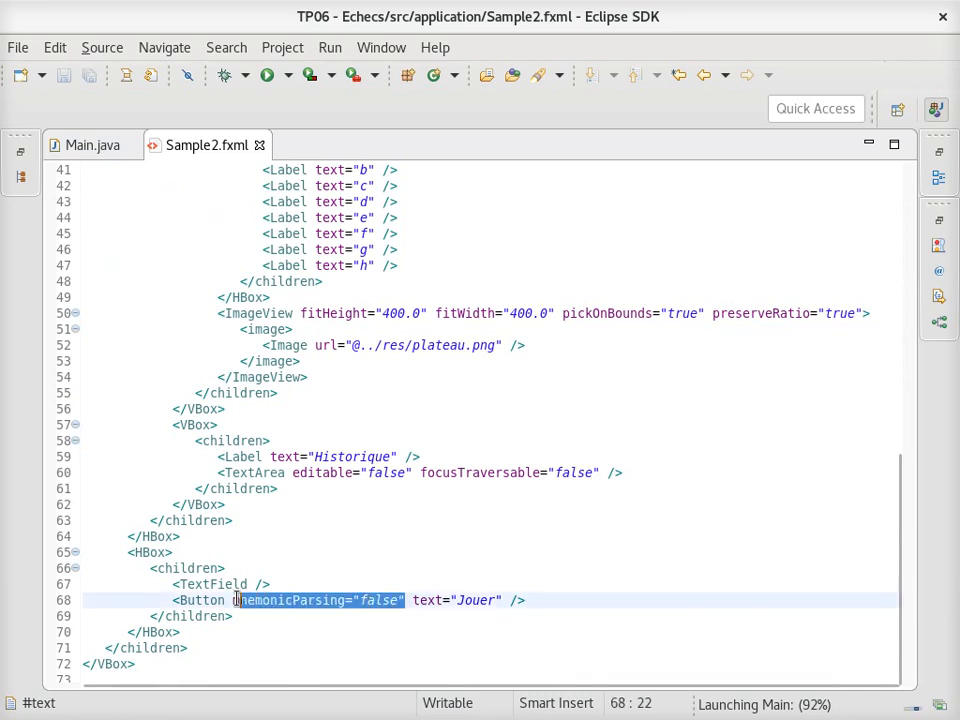
pyautogui.click(505, 331)
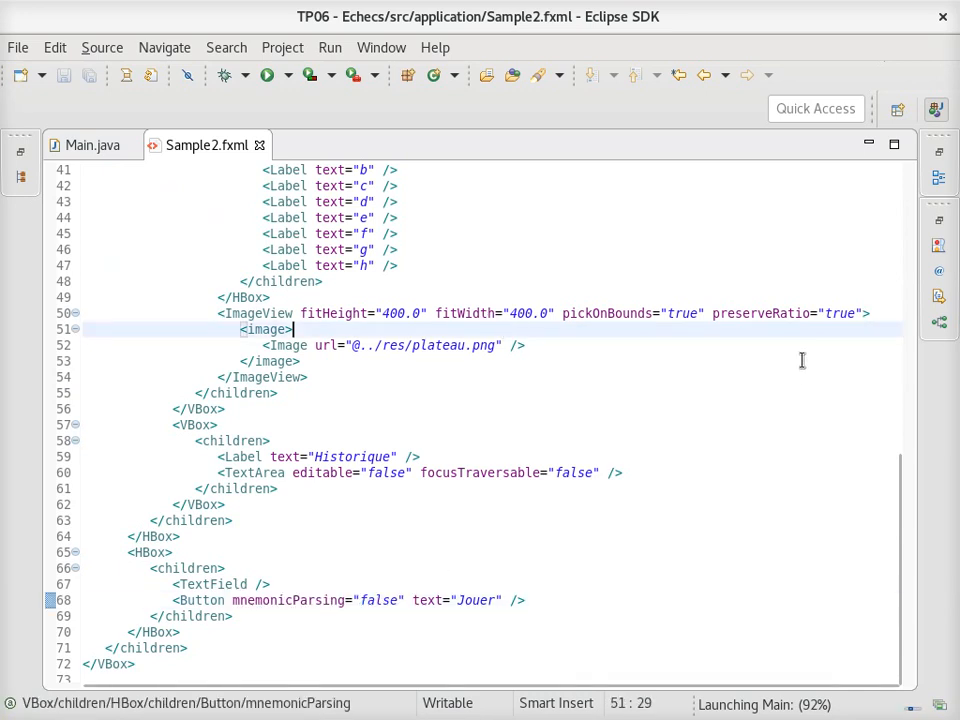
pyautogui.moveTo(866, 311); pyautogui.dragTo(560, 311)
pyautogui.click(644, 382)
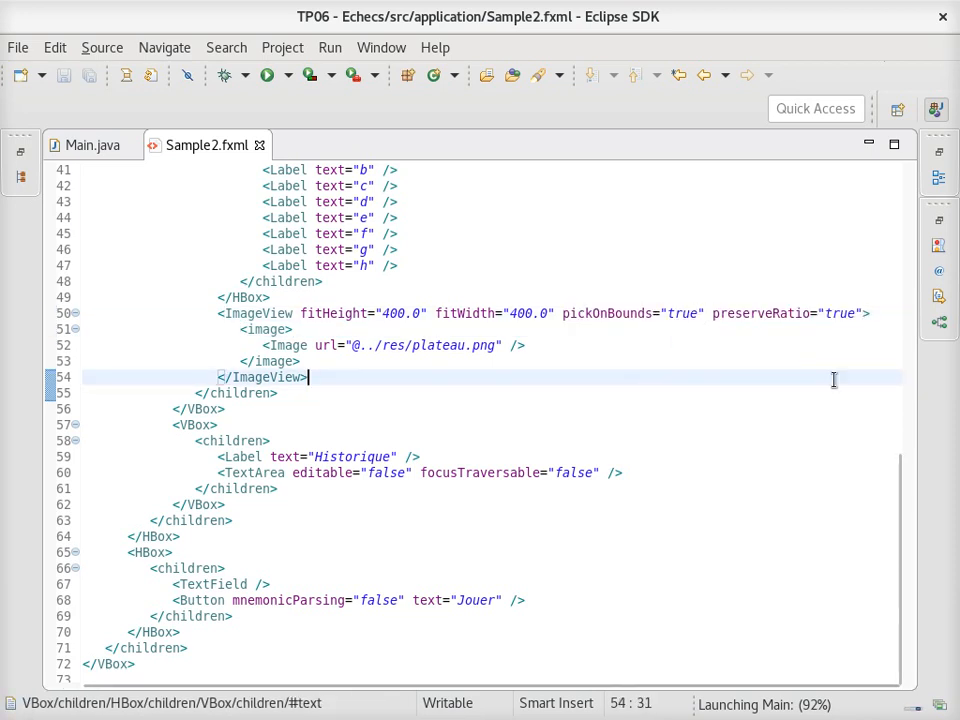